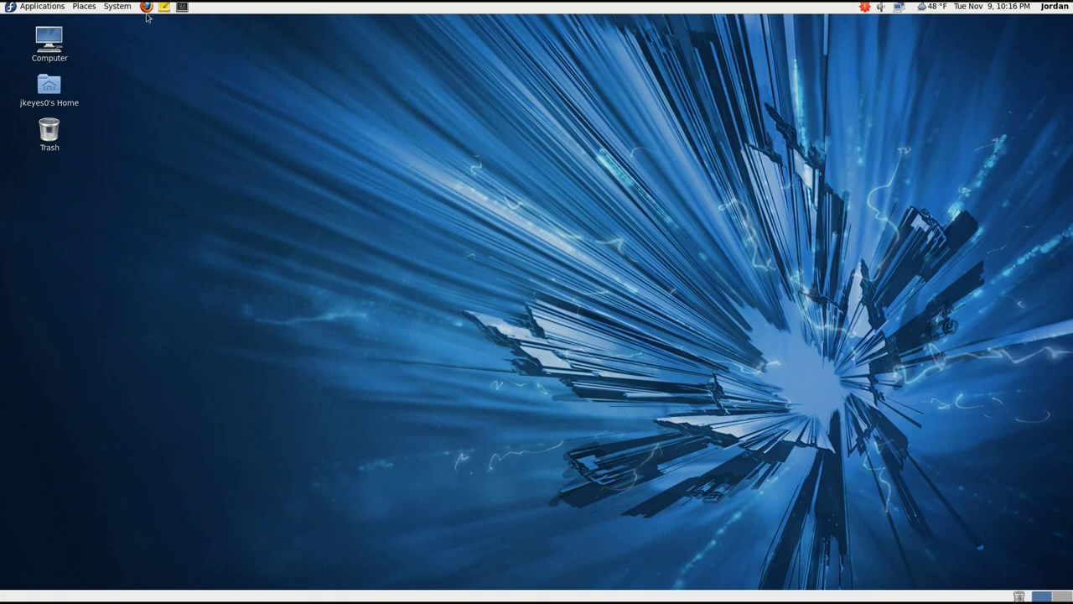
Open the Fedora 14 release notes and go to section 2, Changes in Fedora for Desktop Users
click(117, 7)
mouse_move(159, 57)
click(238, 56)
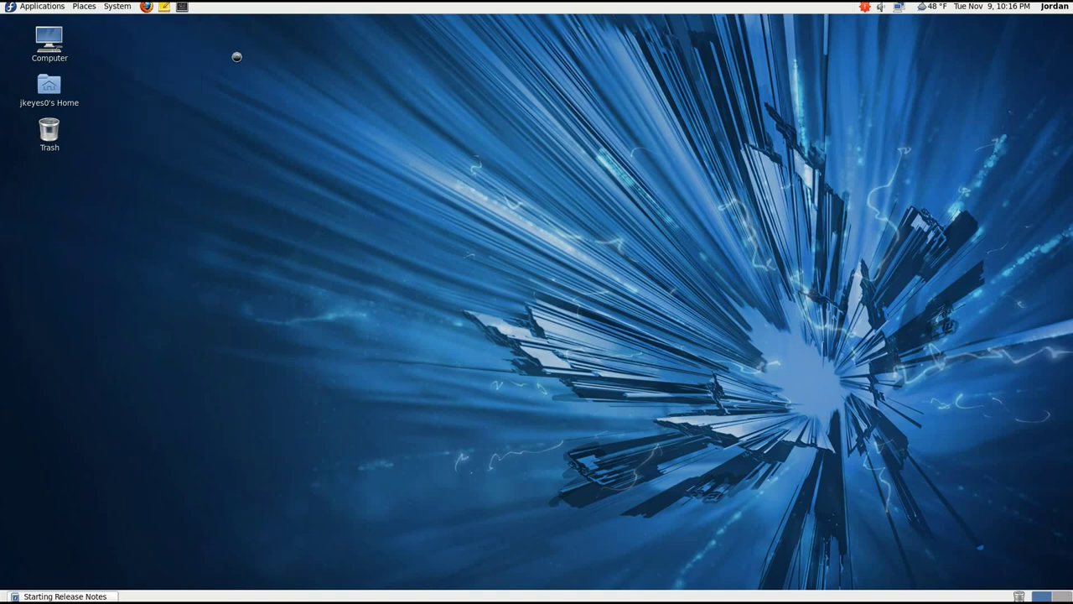
scroll(346, 296, down, 5)
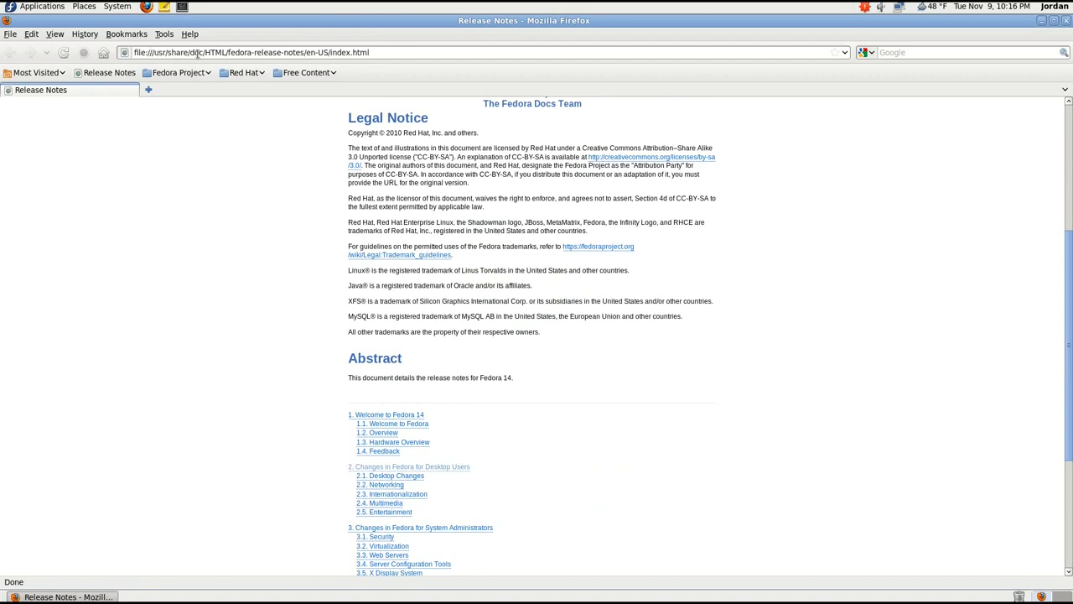
scroll(270, 247, down, 5)
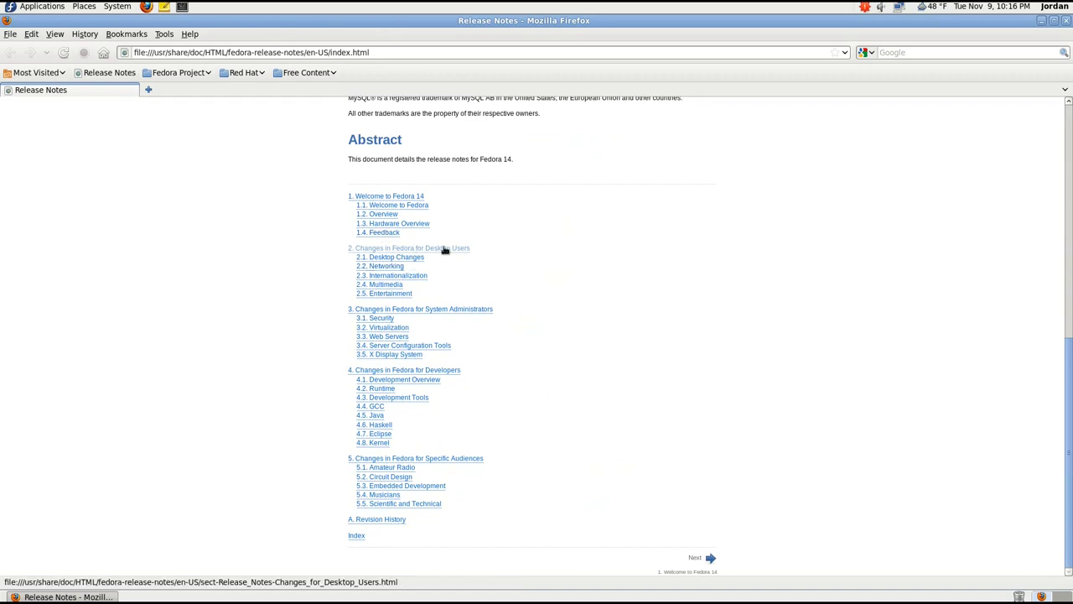
click(446, 248)
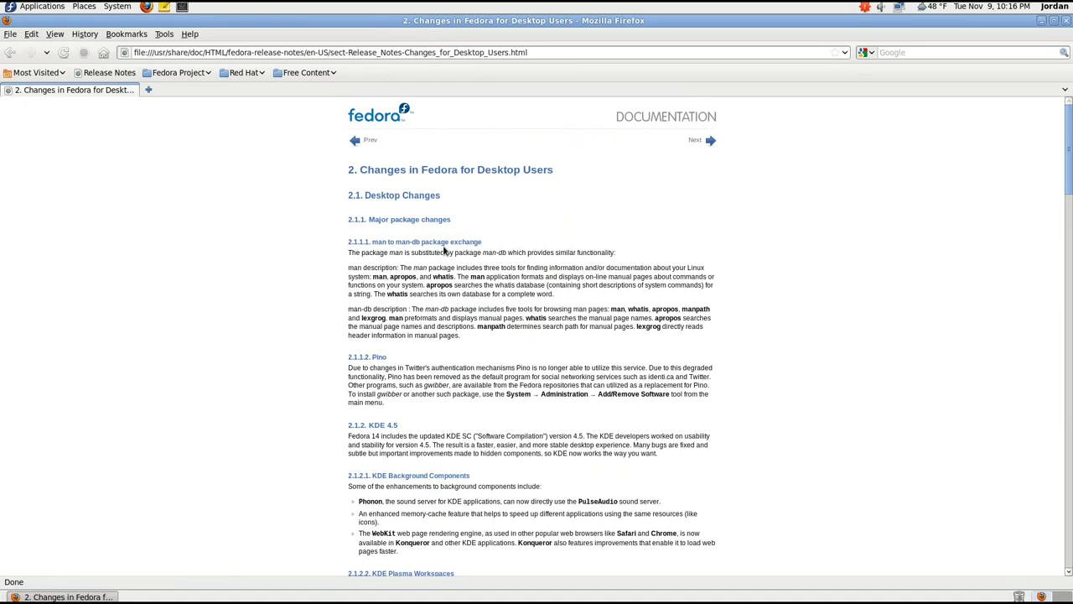
Read through the desktop, networking, internationalization, multimedia and entertainment changes, then return to the contents page and close the release notes
scroll(293, 268, down, 1)
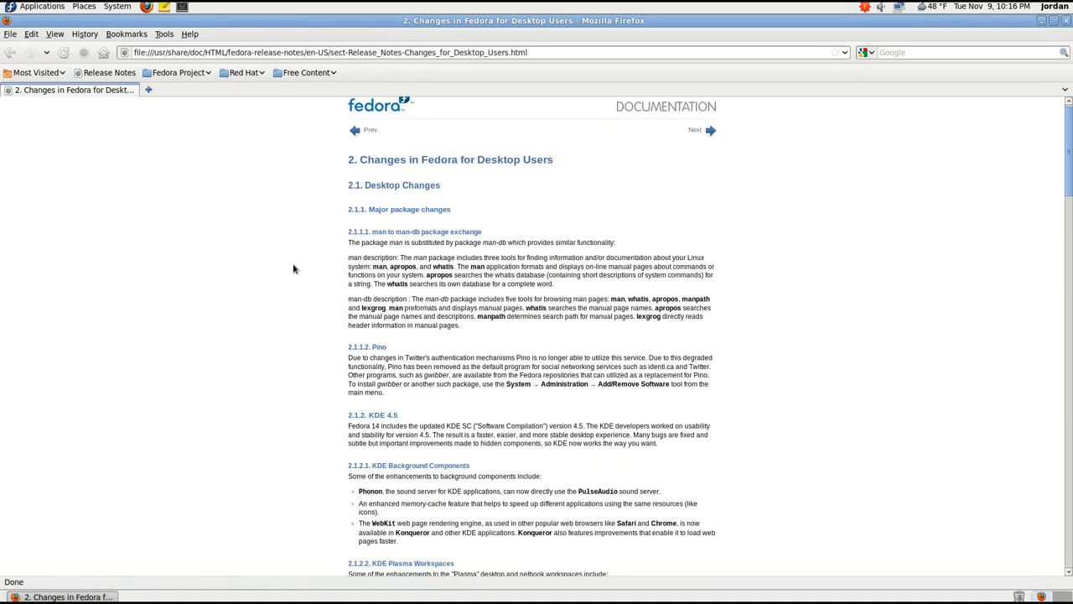
scroll(293, 268, down, 3)
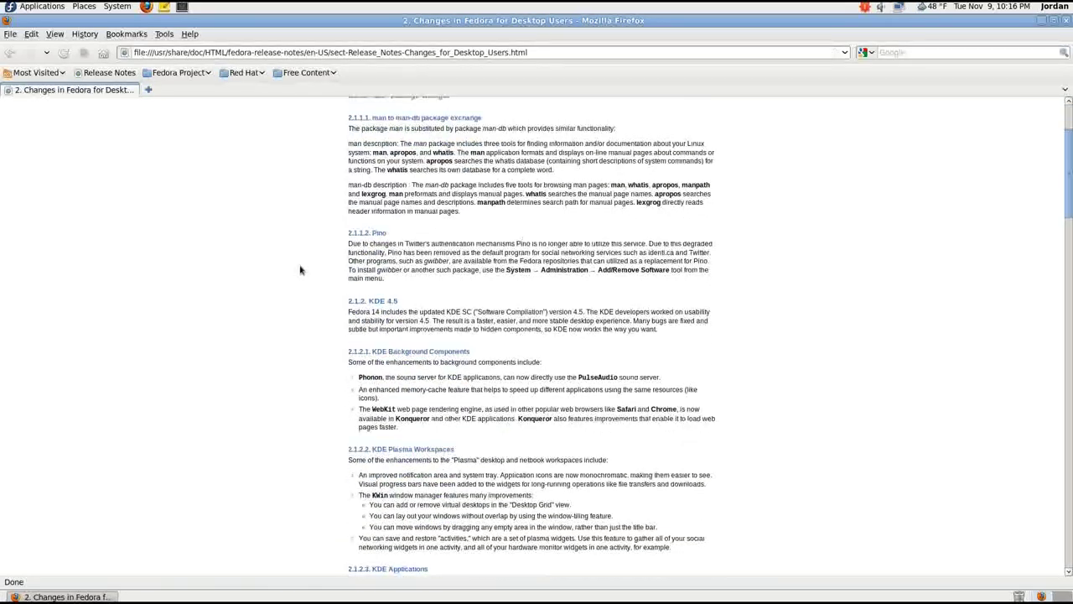
scroll(293, 269, up, 3)
scroll(340, 244, down, 8)
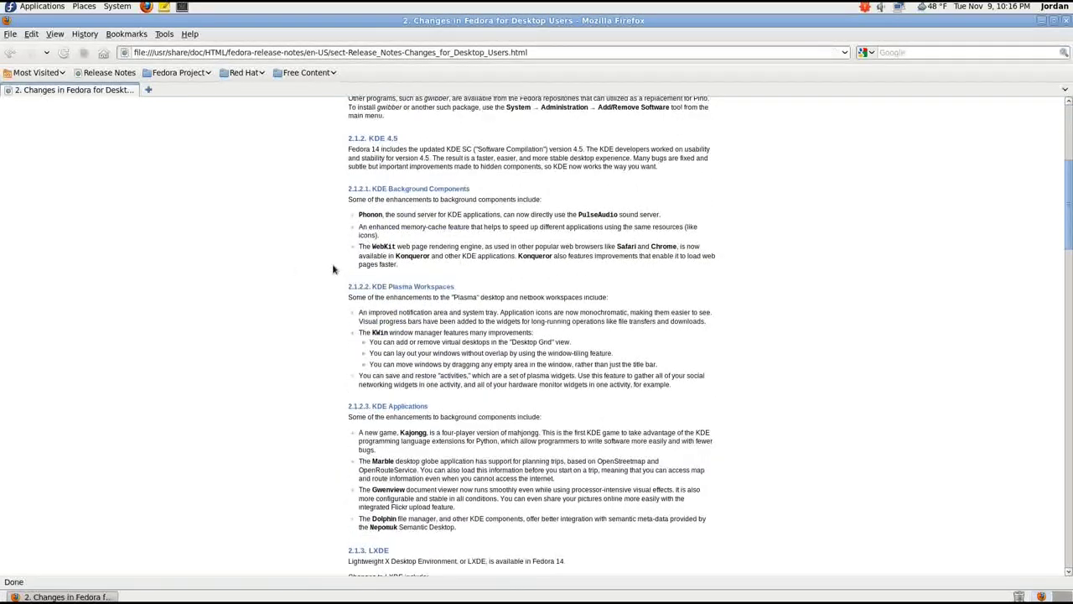
scroll(340, 269, up, 6)
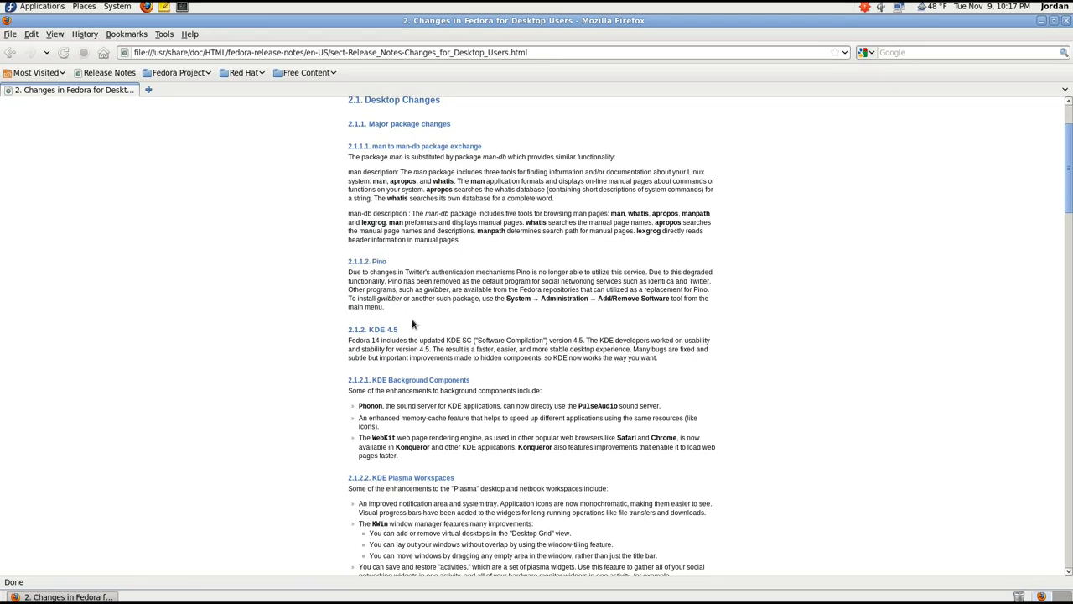
scroll(375, 293, down, 2)
scroll(375, 293, down, 4)
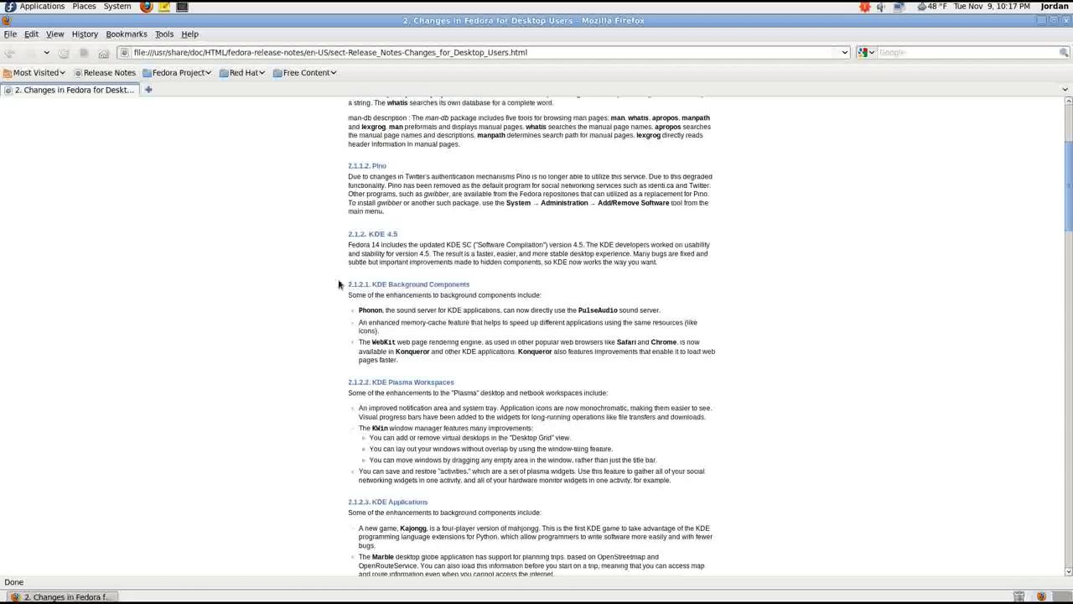
scroll(374, 289, down, 3)
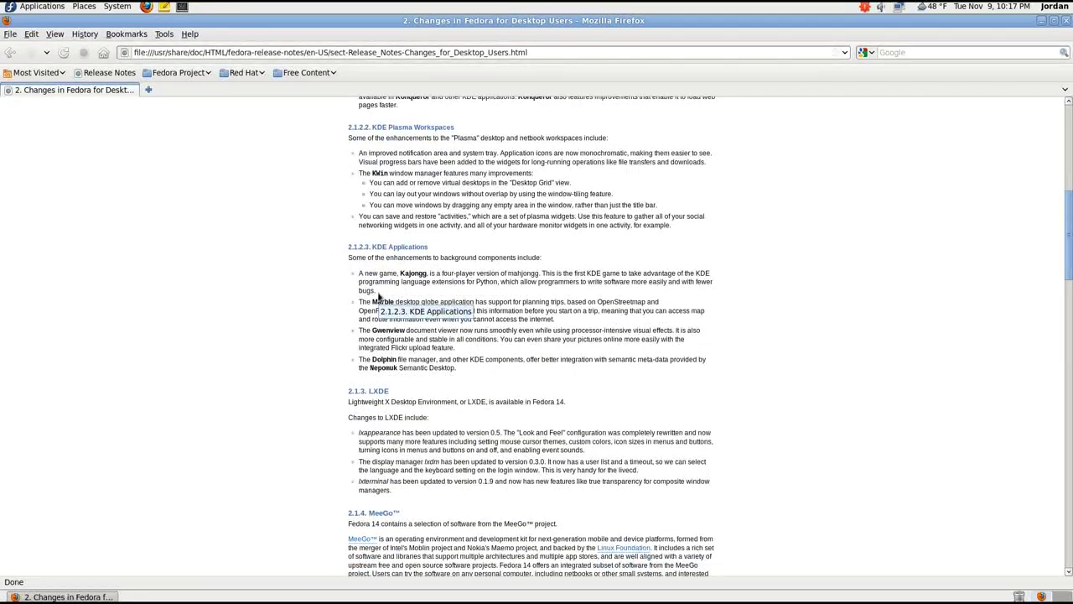
scroll(334, 276, down, 10)
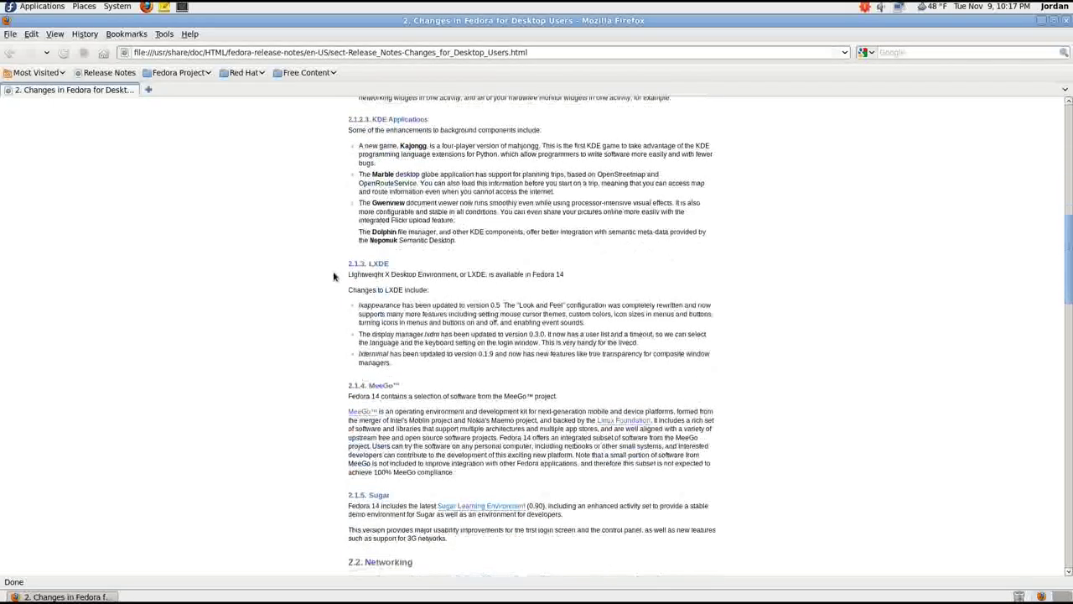
scroll(334, 275, down, 12)
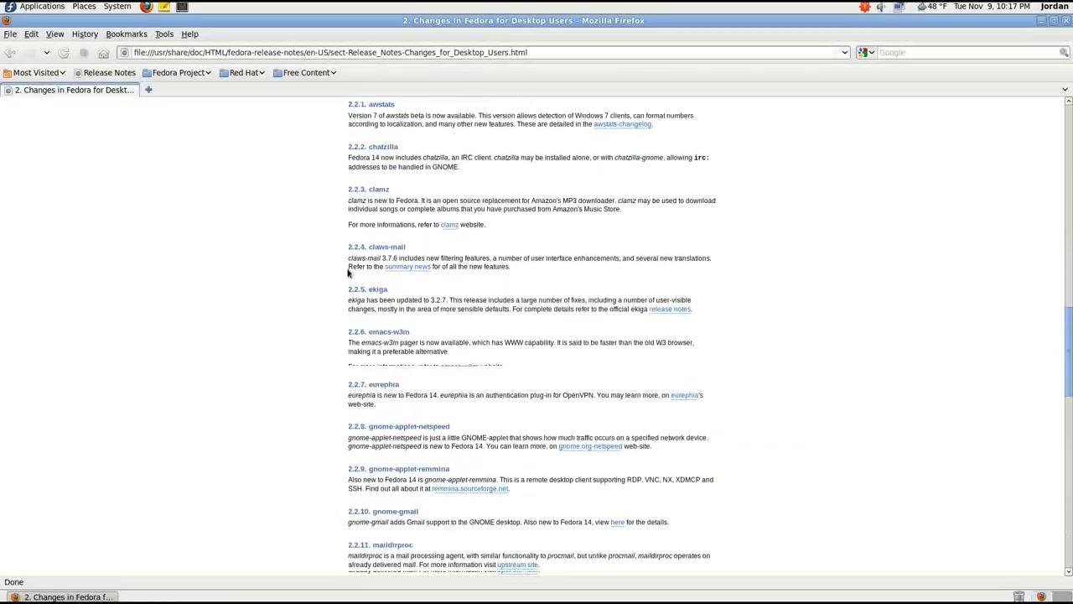
scroll(382, 273, down, 1)
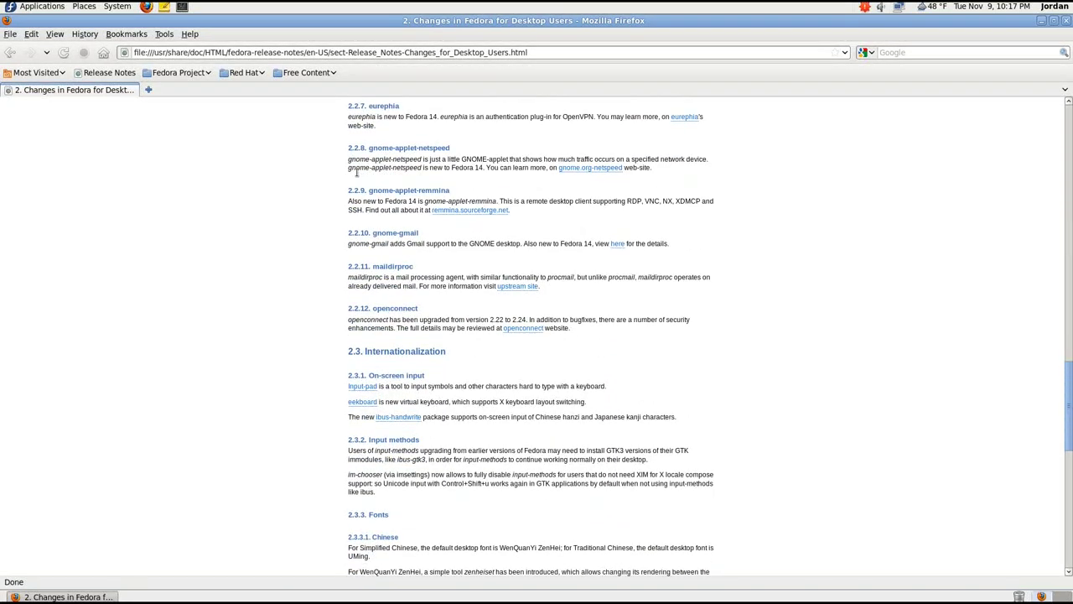
scroll(340, 290, down, 5)
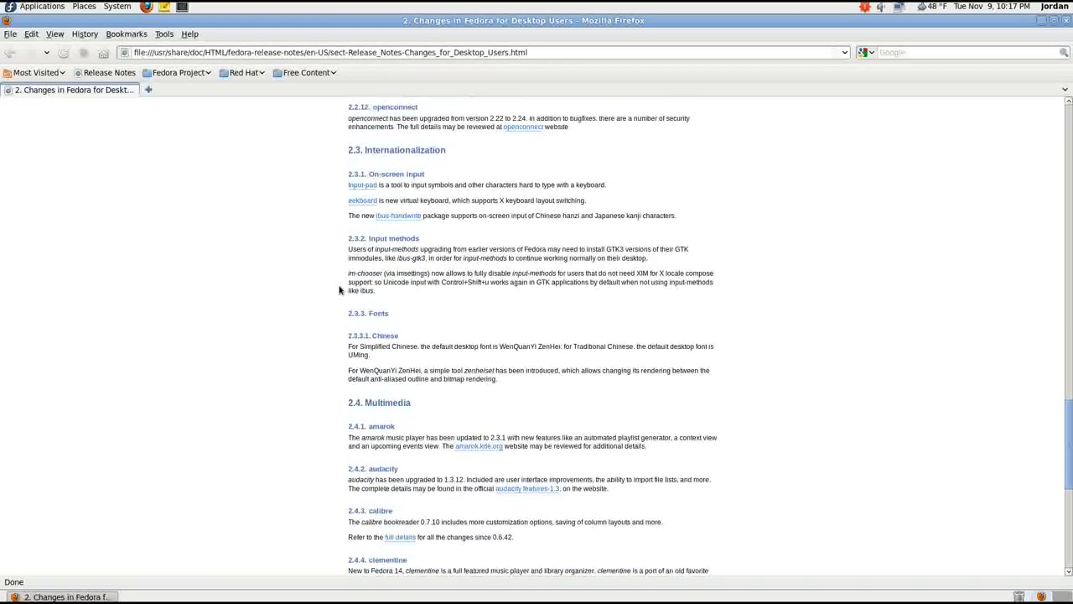
scroll(363, 265, down, 8)
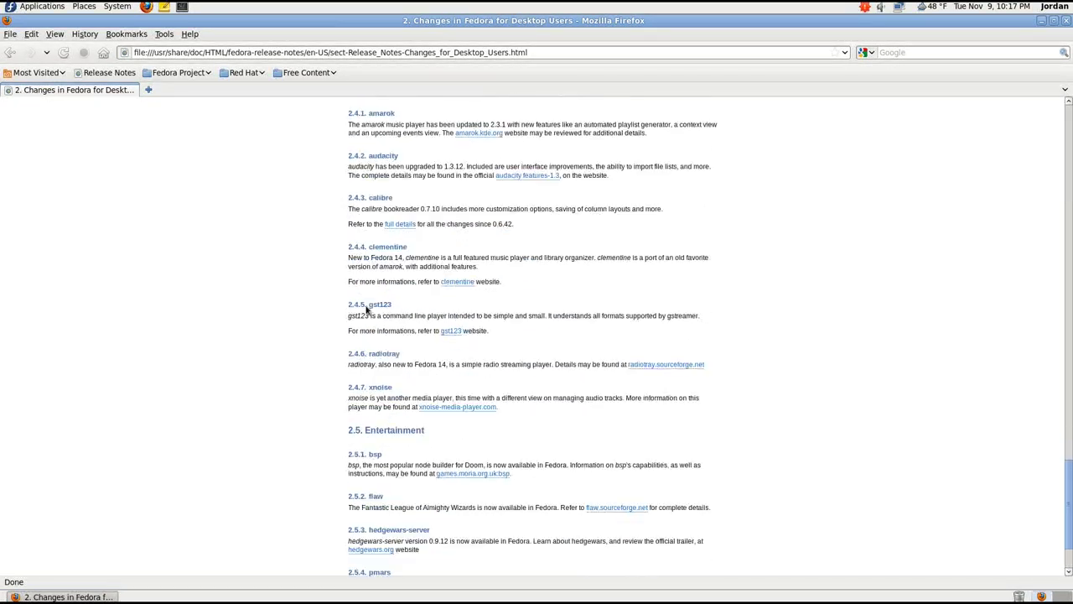
key(Home)
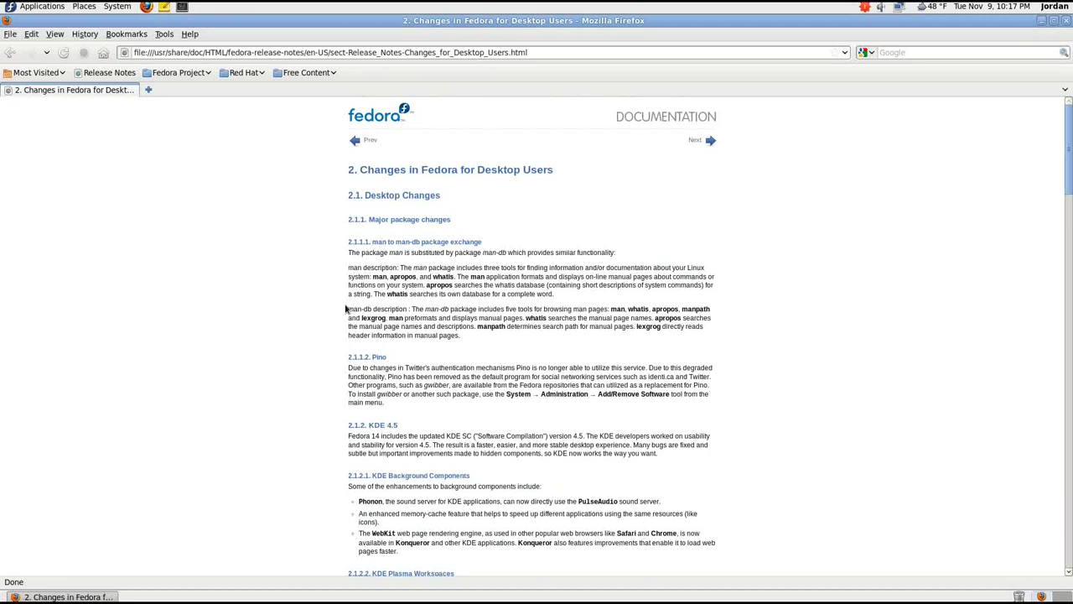
key(alt+Left)
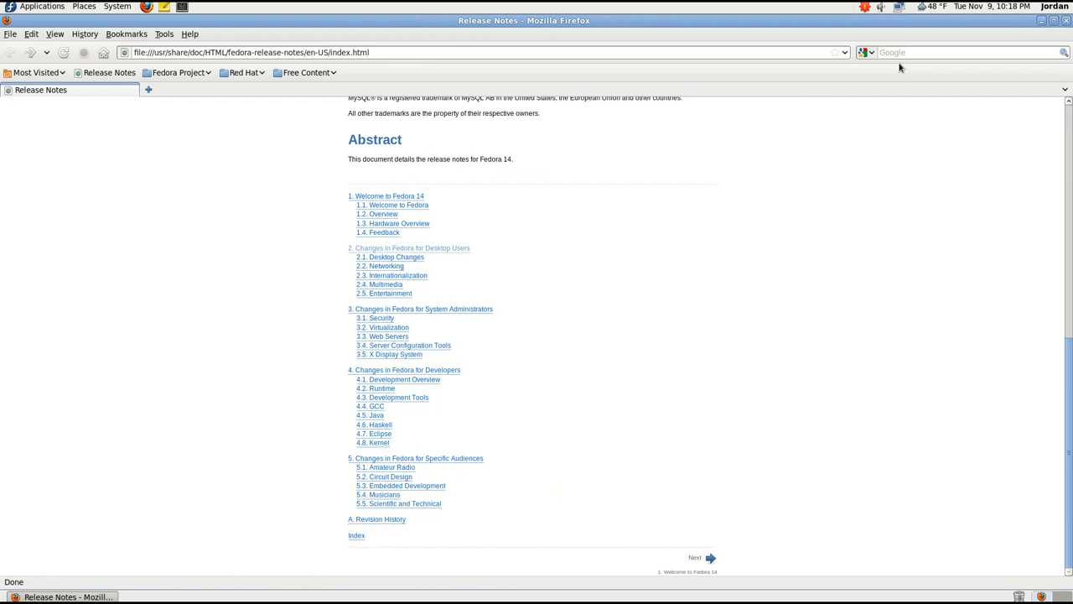
click(1067, 20)
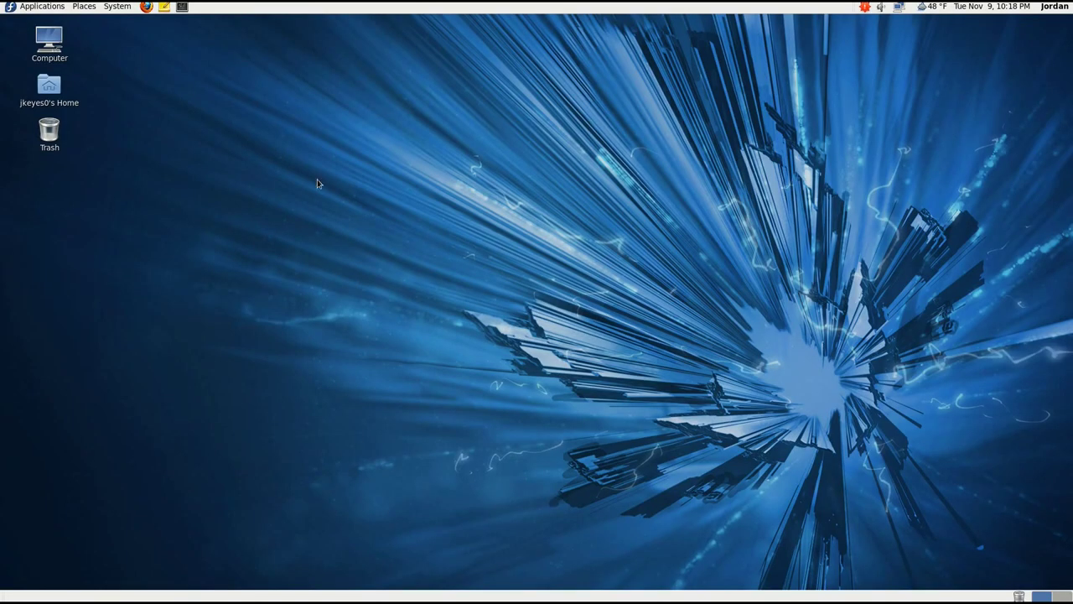
Launch Shotwell Photo Manager, check its version information, and close the application
click(51, 8)
mouse_move(51, 22)
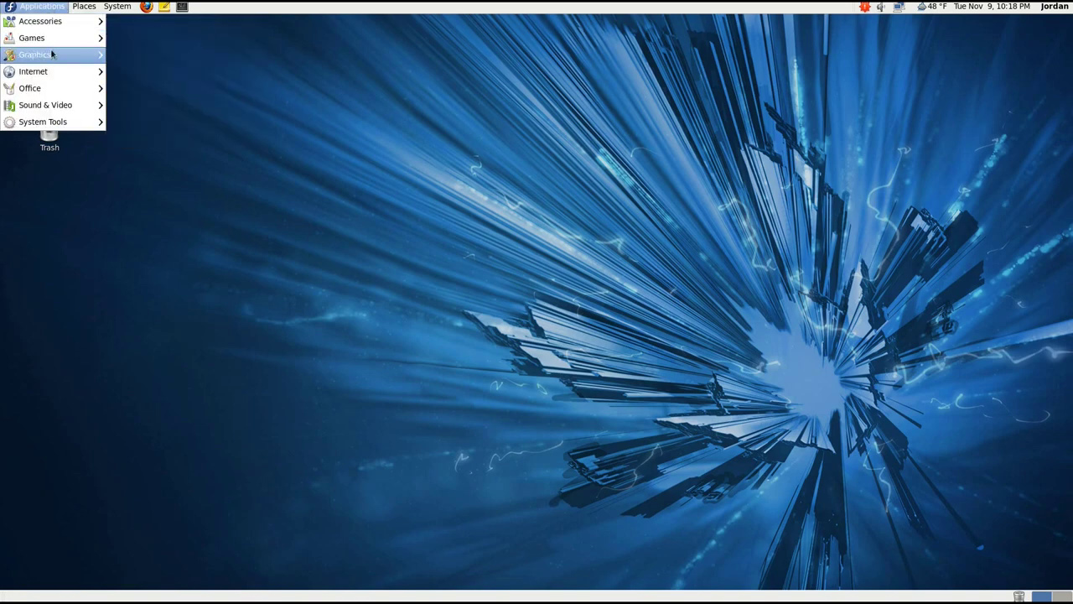
mouse_move(56, 58)
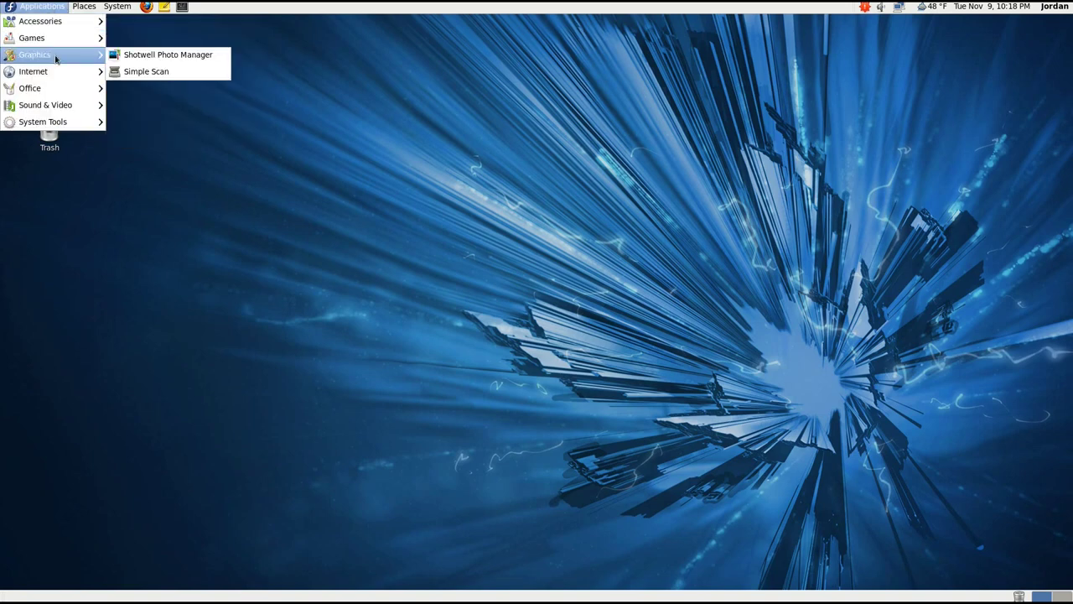
click(172, 58)
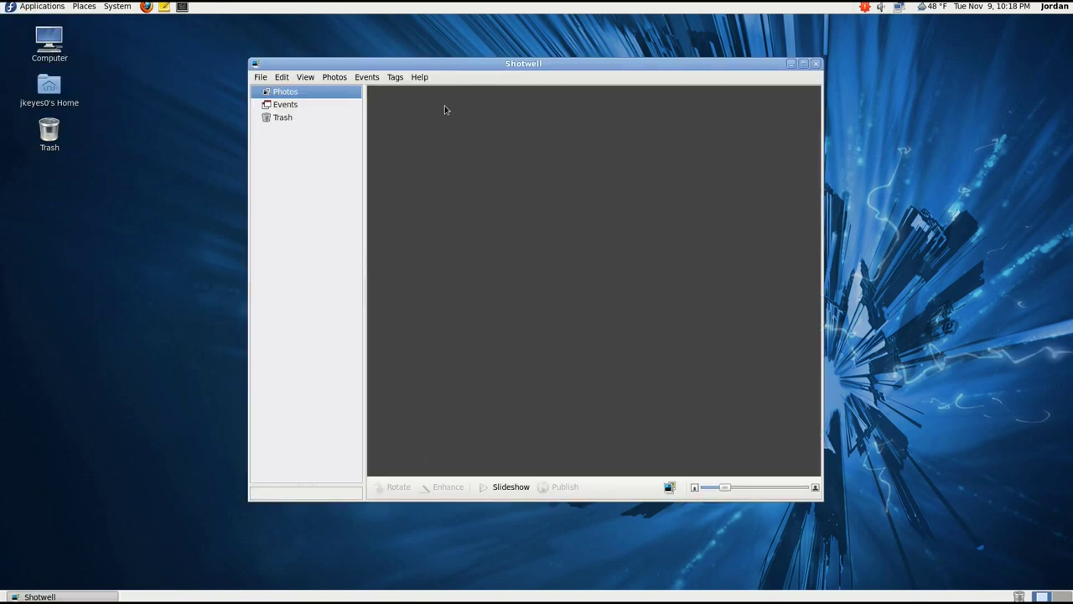
click(420, 76)
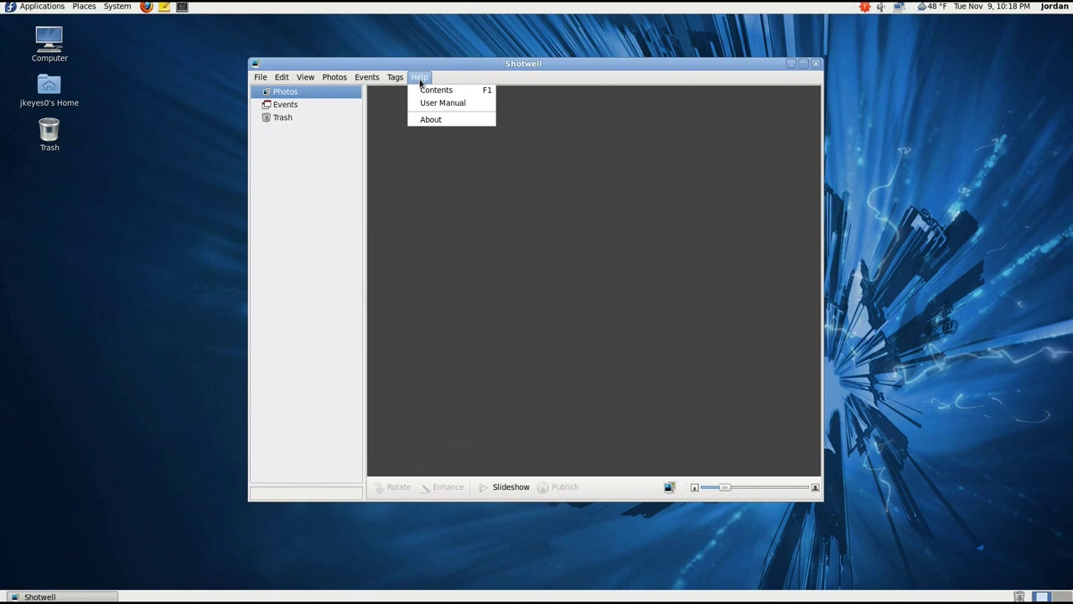
click(433, 119)
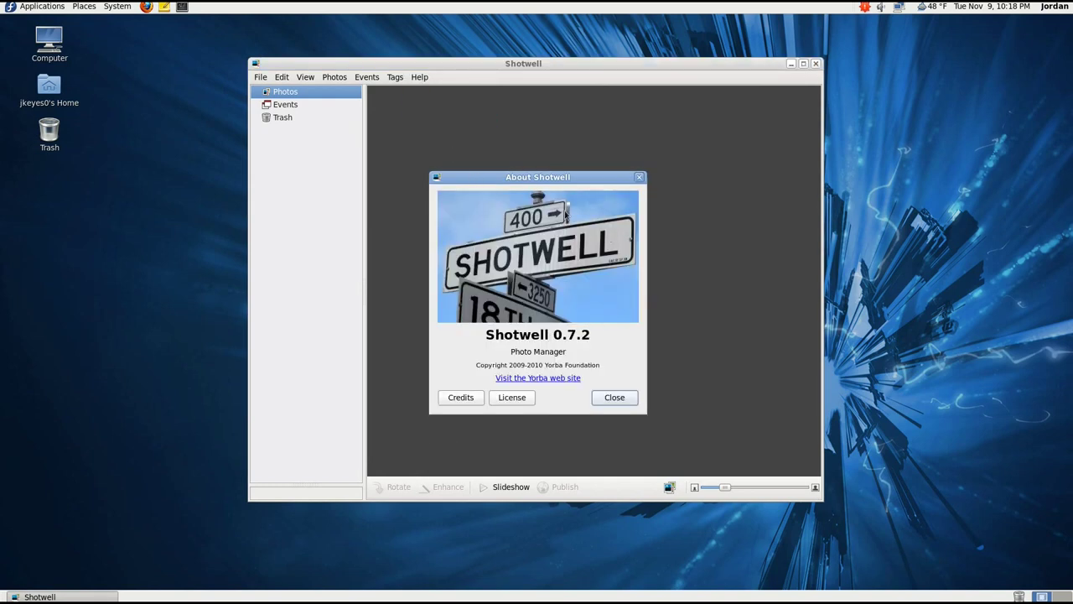
click(616, 399)
click(815, 66)
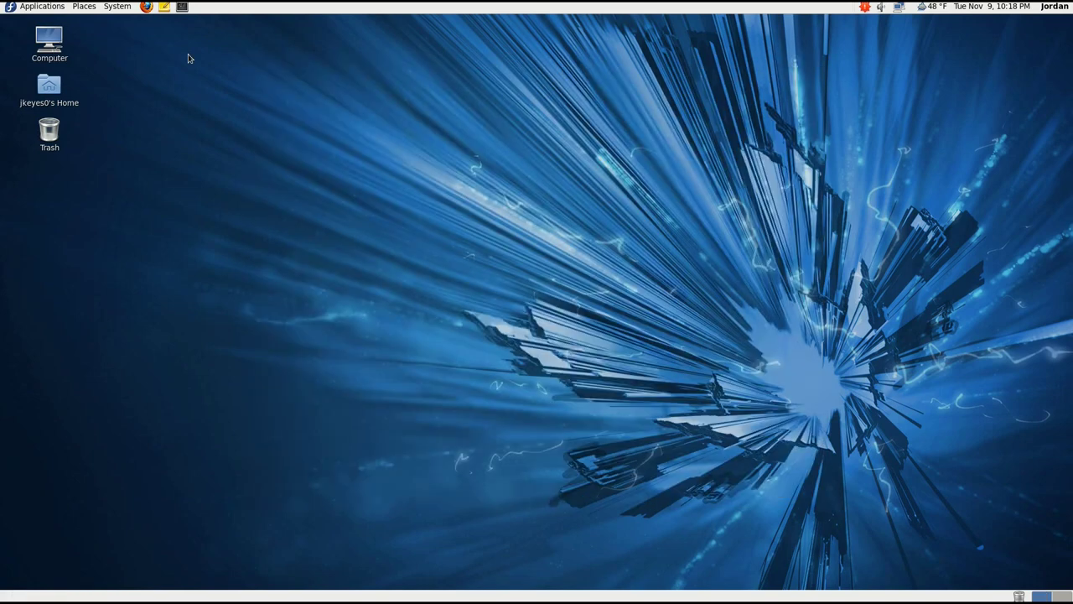
Look over the installed graphics and internet applications, including Simple Scan and Gmail Notifier
click(40, 7)
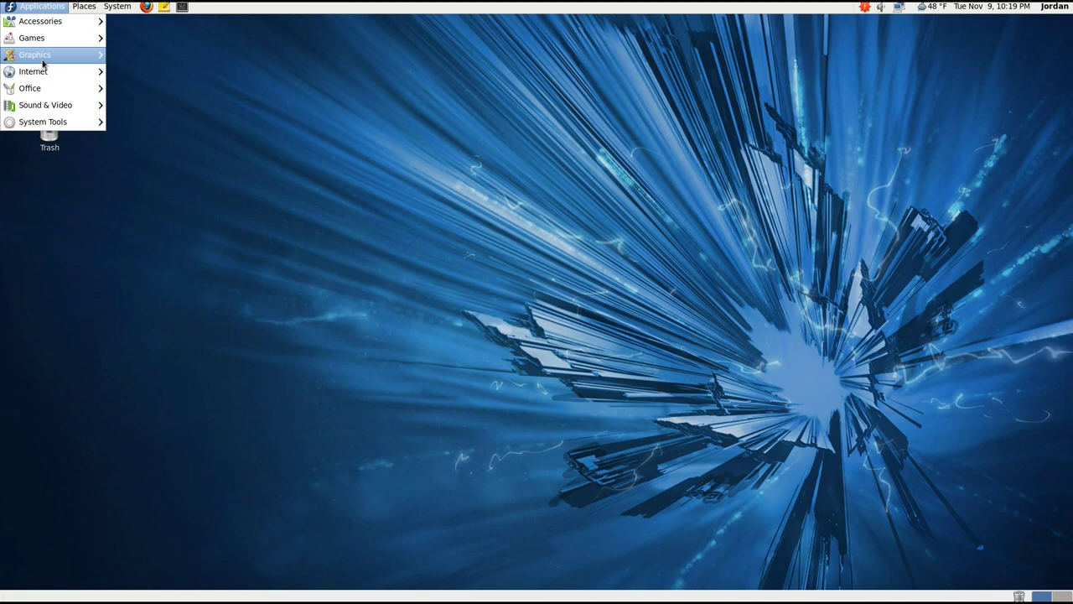
mouse_move(79, 60)
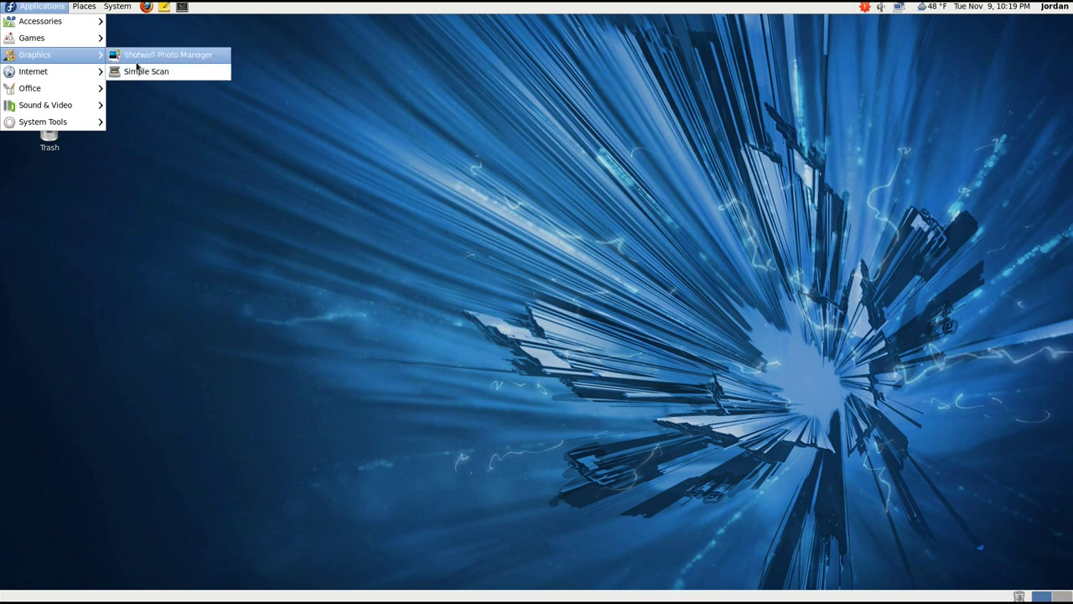
mouse_move(52, 72)
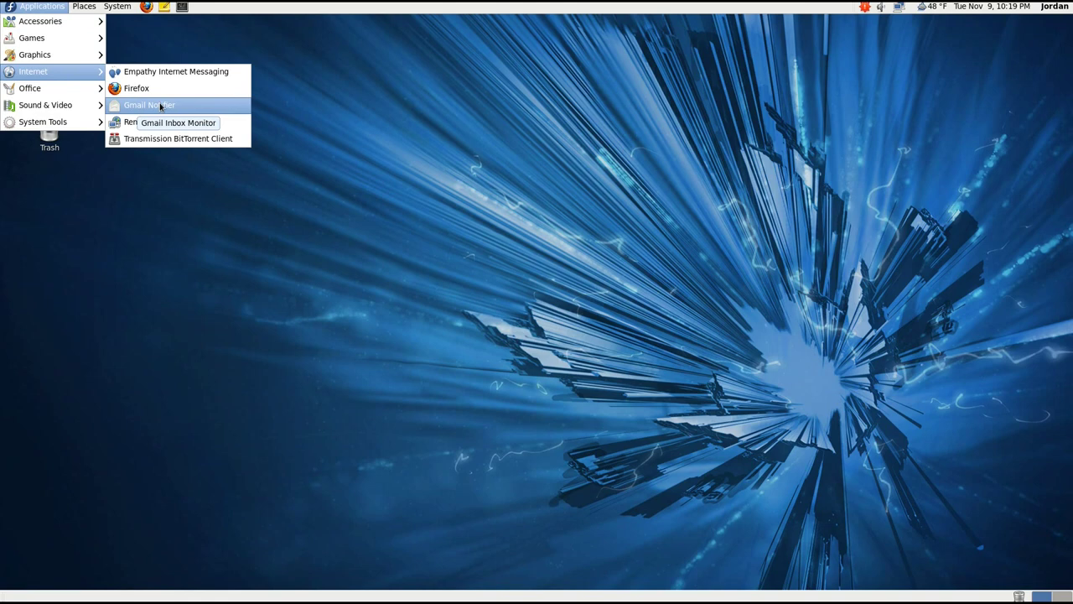
Check the default web browser and mail reader in the Preferred Applications settings, then close them
click(119, 6)
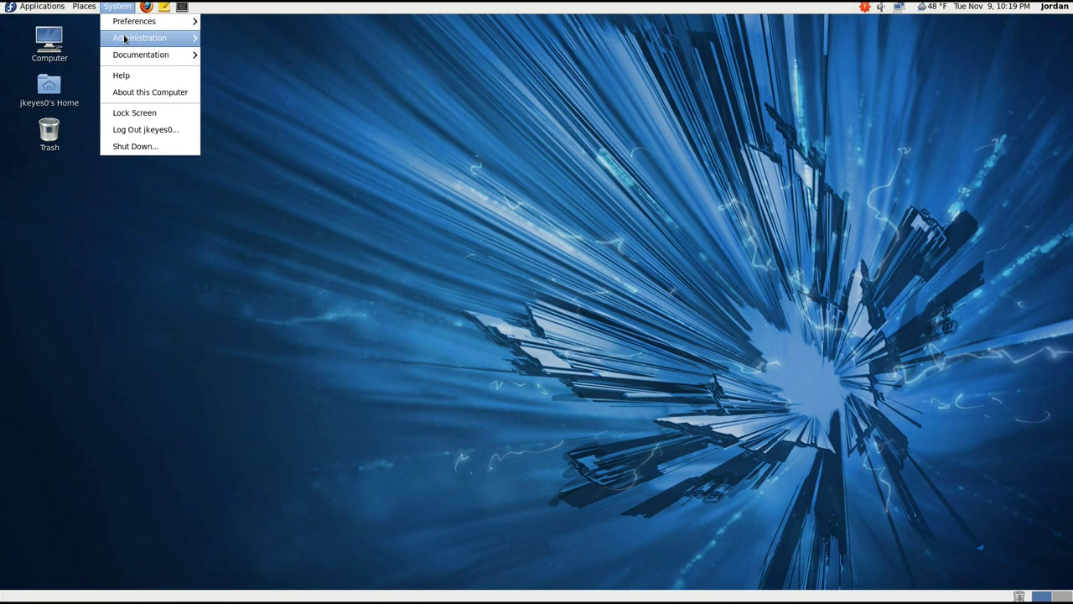
mouse_move(132, 24)
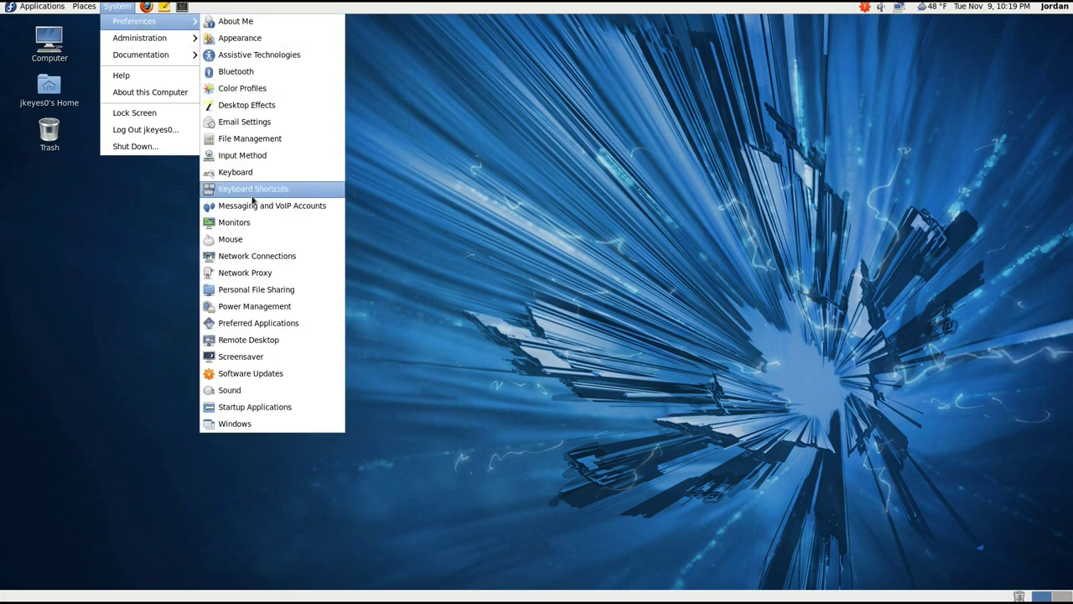
click(257, 325)
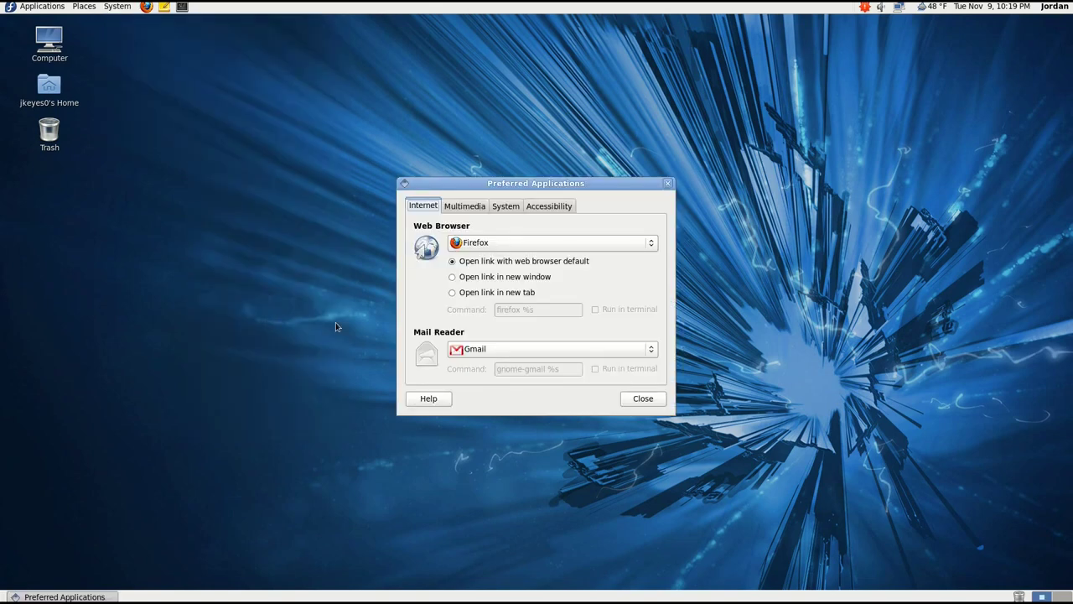
click(644, 400)
Launch Firefox and display its version information
click(37, 12)
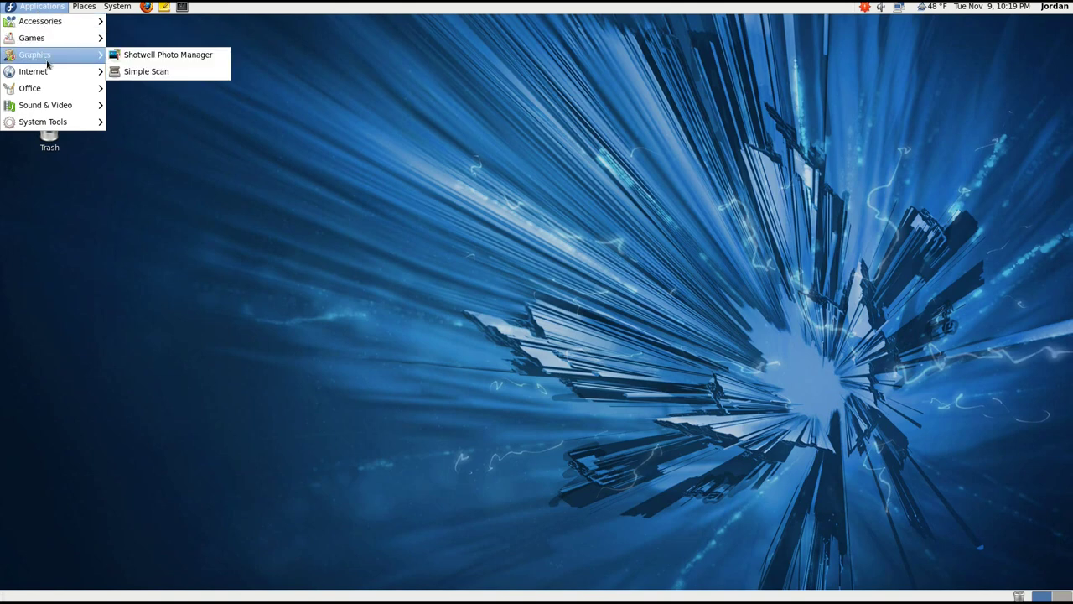
mouse_move(52, 74)
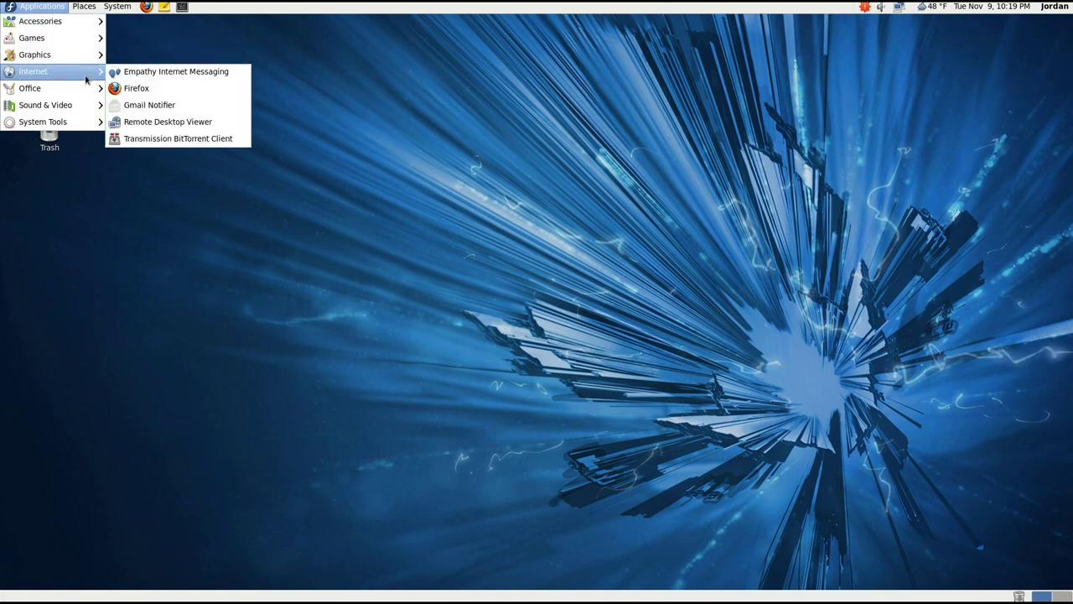
click(137, 89)
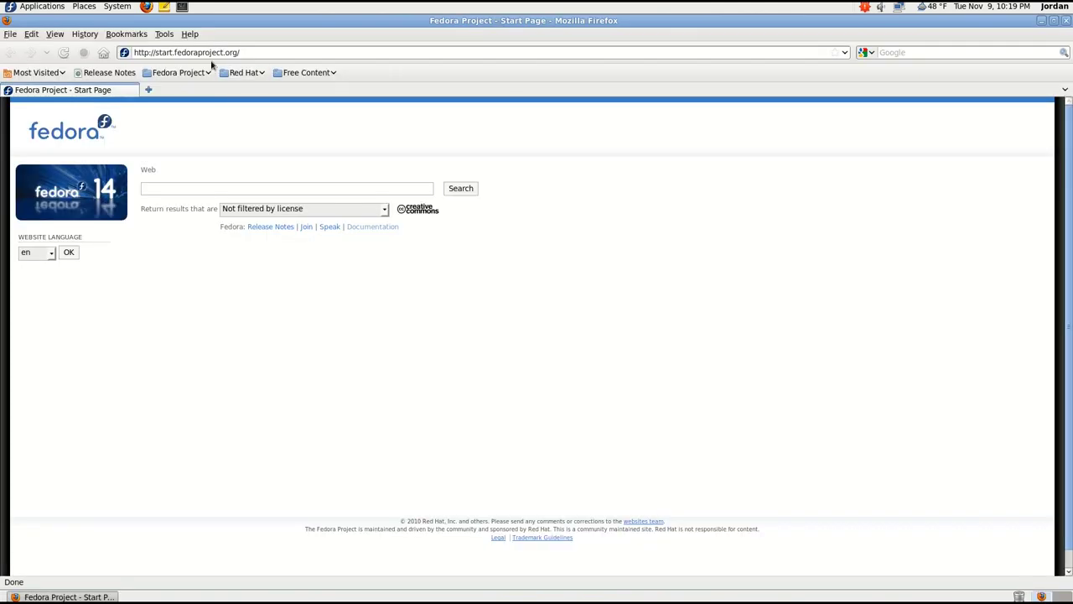
click(198, 37)
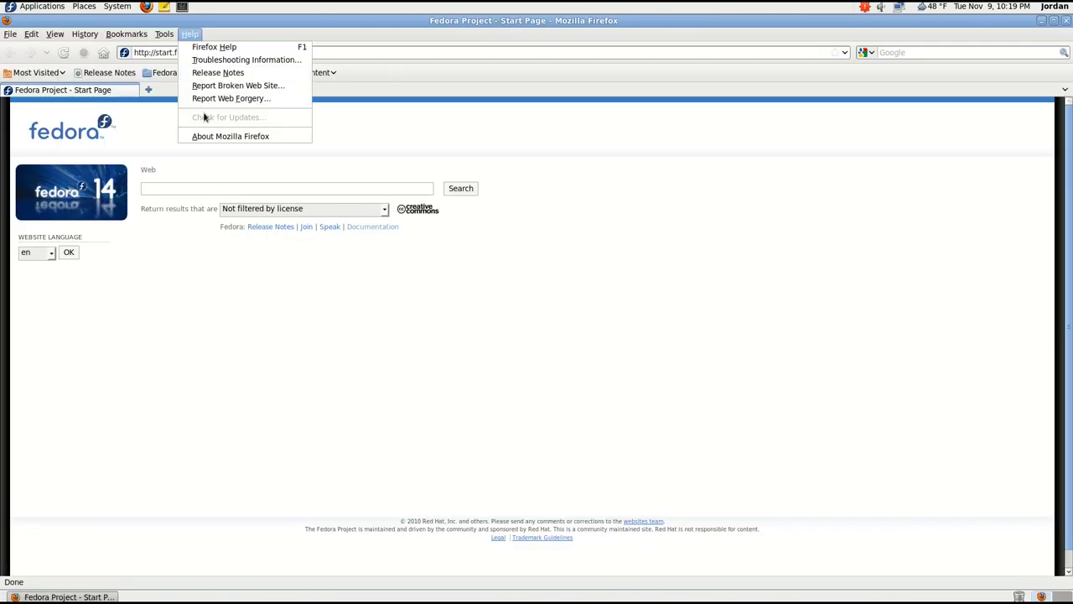
click(247, 138)
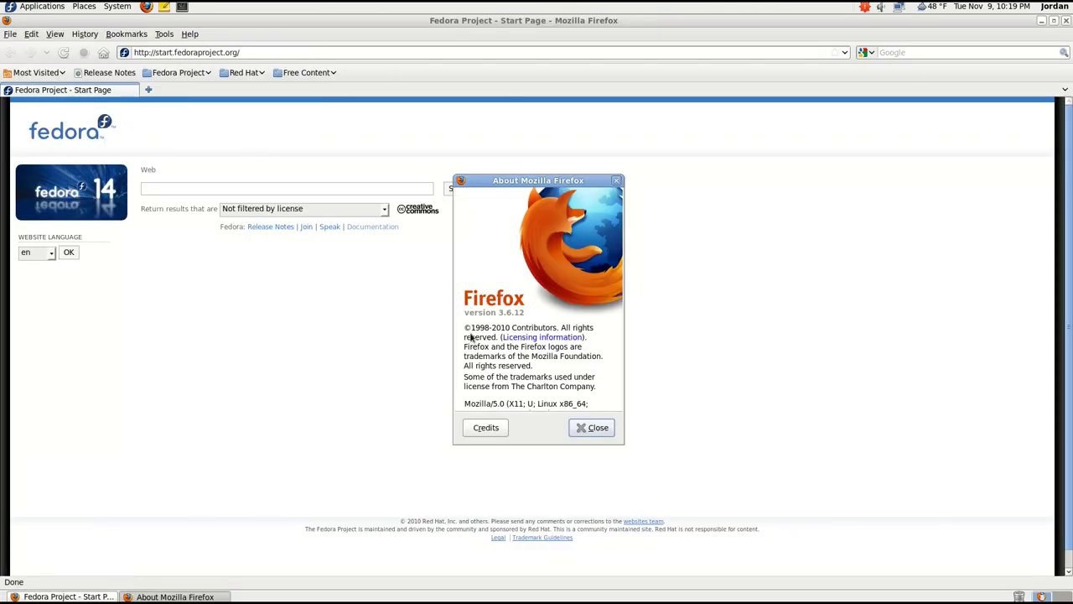
Close the Firefox version information and the browser, and look over the installed application categories
click(595, 427)
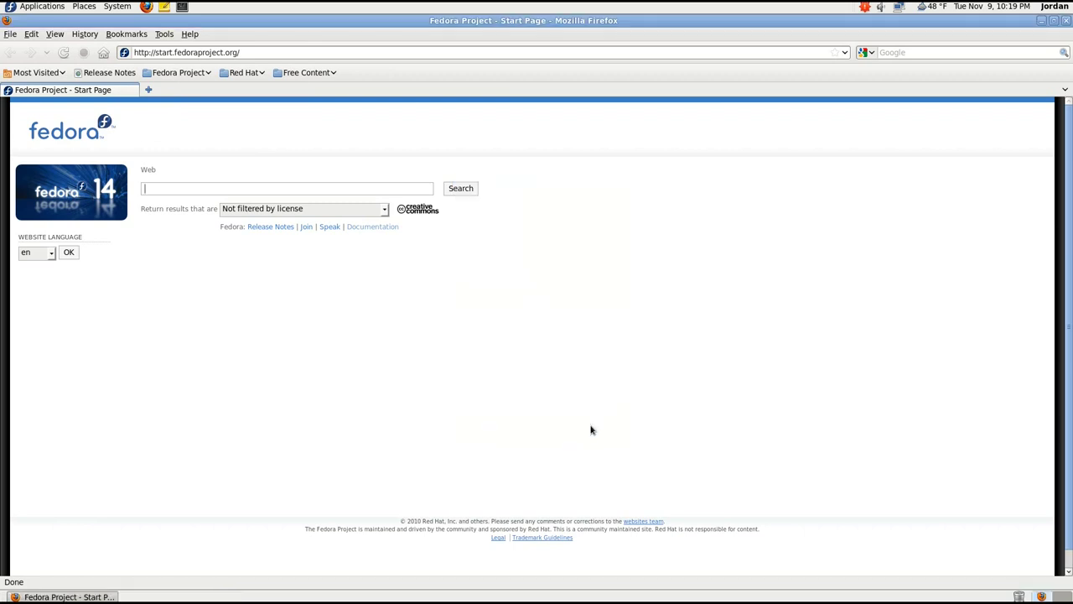
click(1066, 20)
click(47, 10)
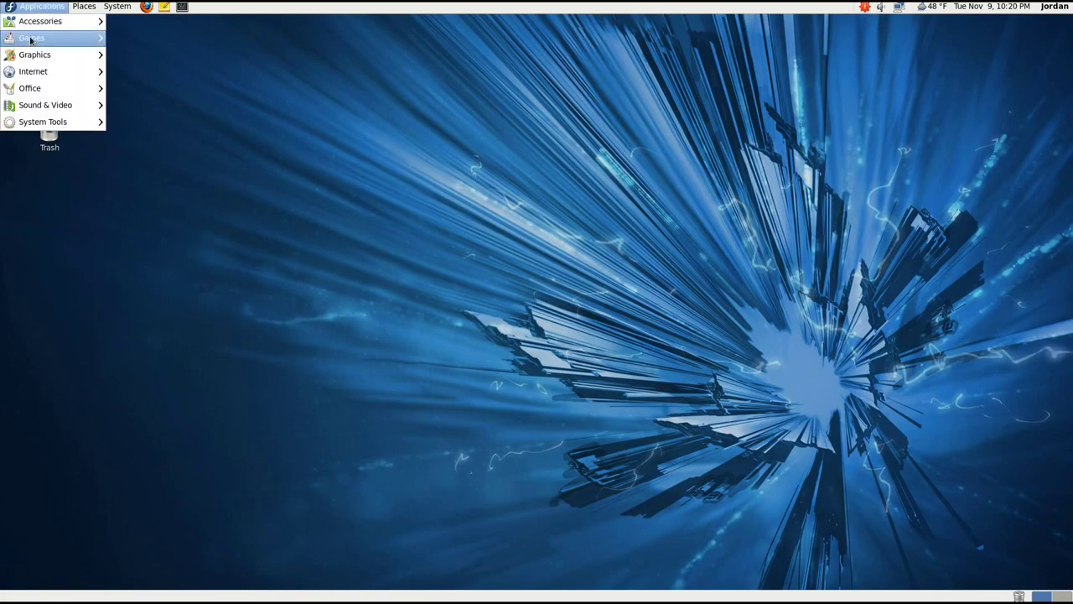
mouse_move(32, 95)
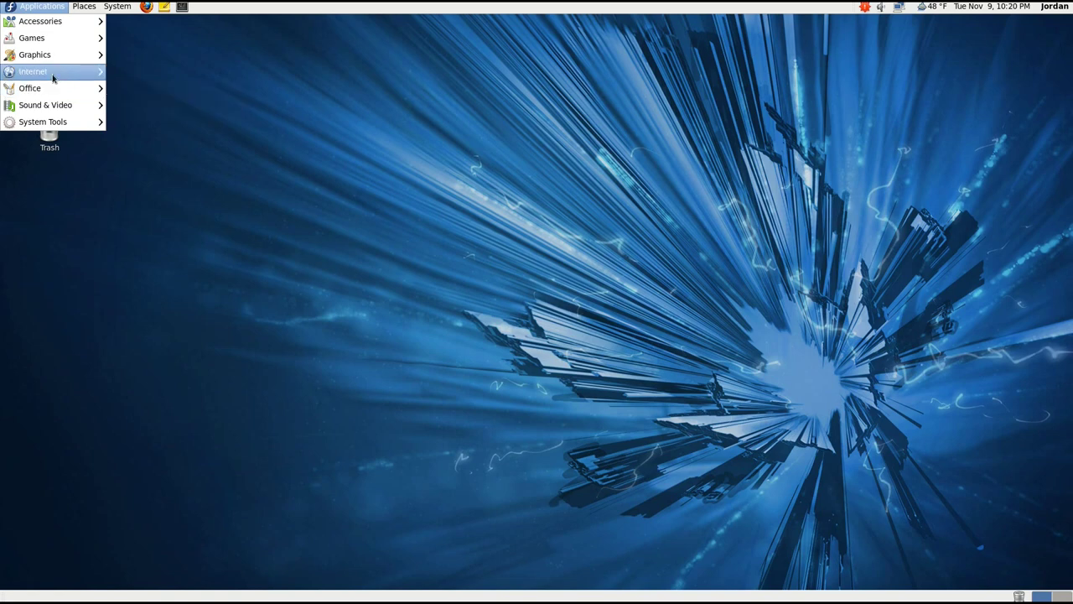
Launch Add/Remove Software, search the packages for "openoffice", and look through the OpenOffice.org packages
mouse_move(118, 6)
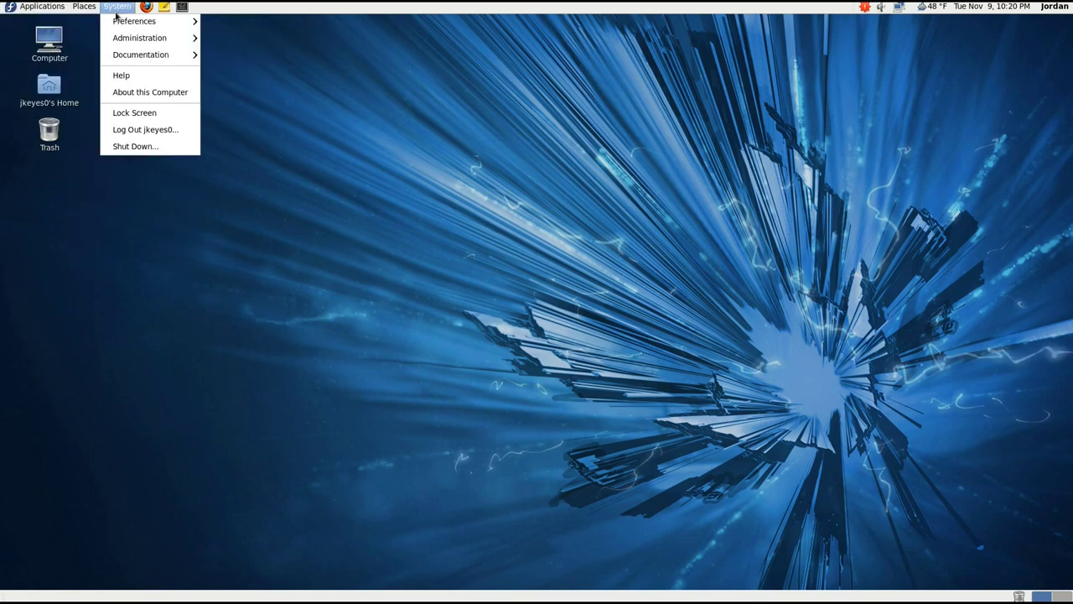
mouse_move(154, 38)
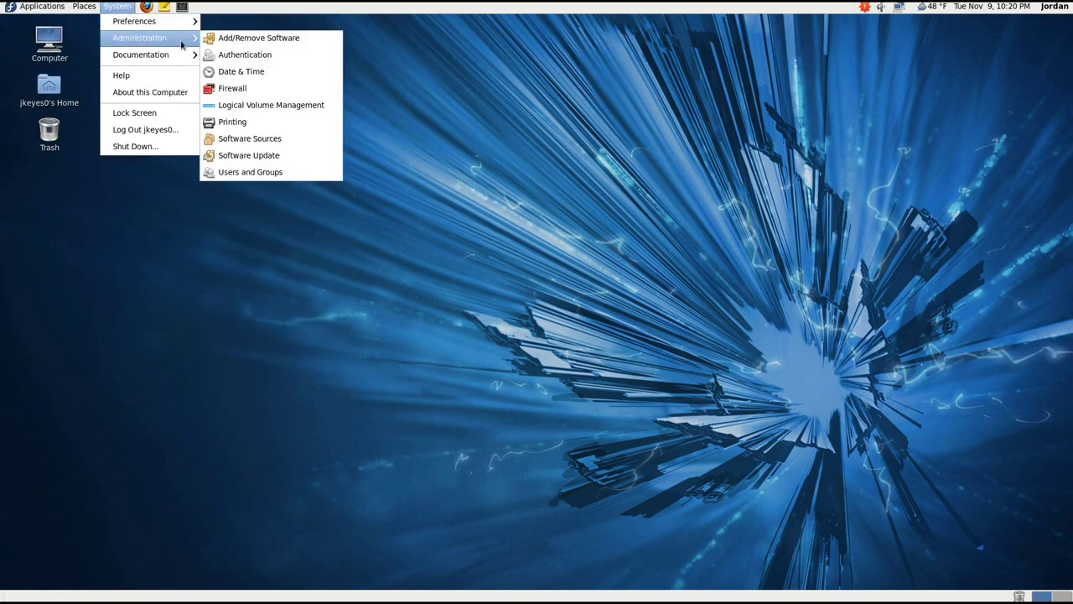
click(240, 41)
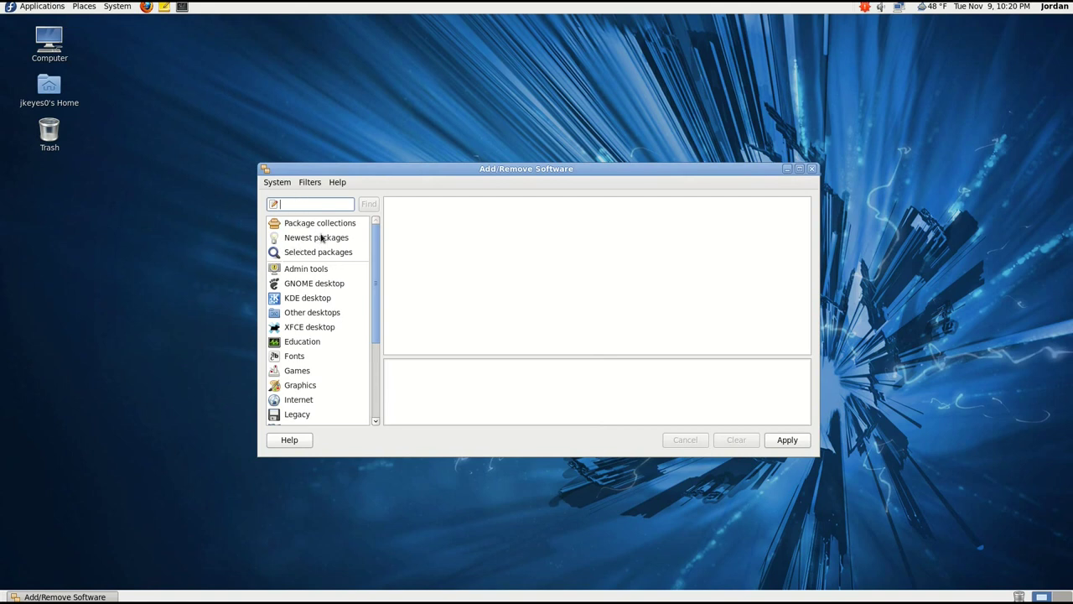
text(openoffice)
click(362, 207)
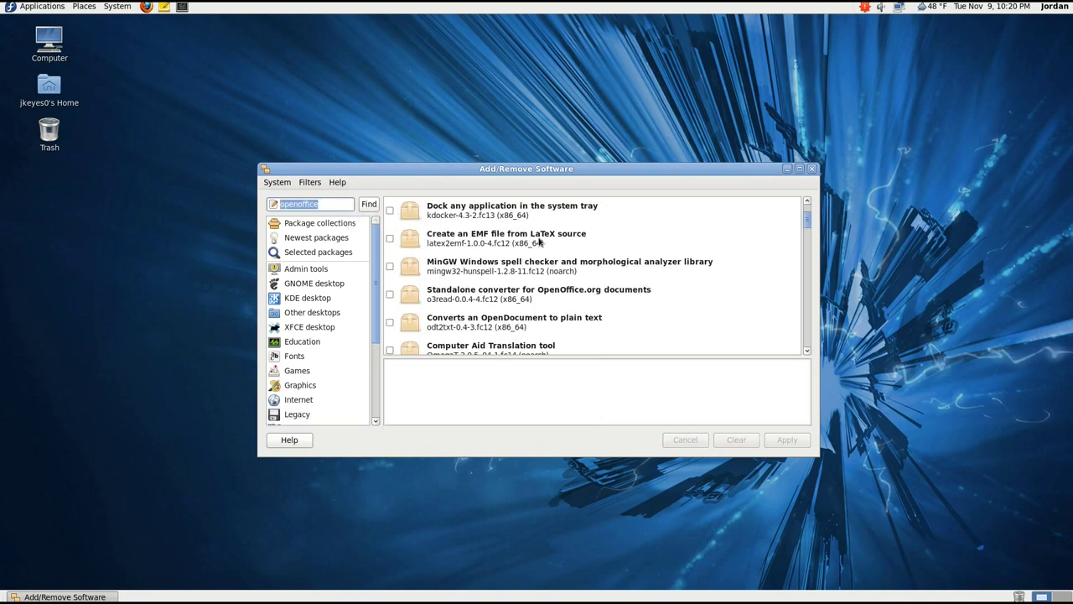
scroll(691, 249, down, 1)
scroll(691, 250, down, 6)
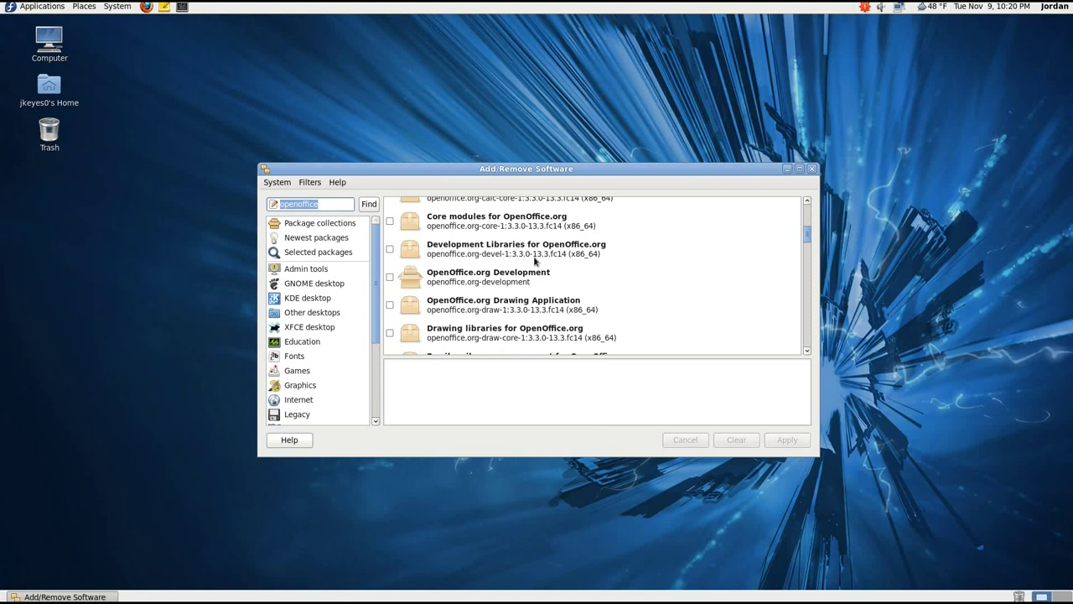
scroll(511, 263, down, 3)
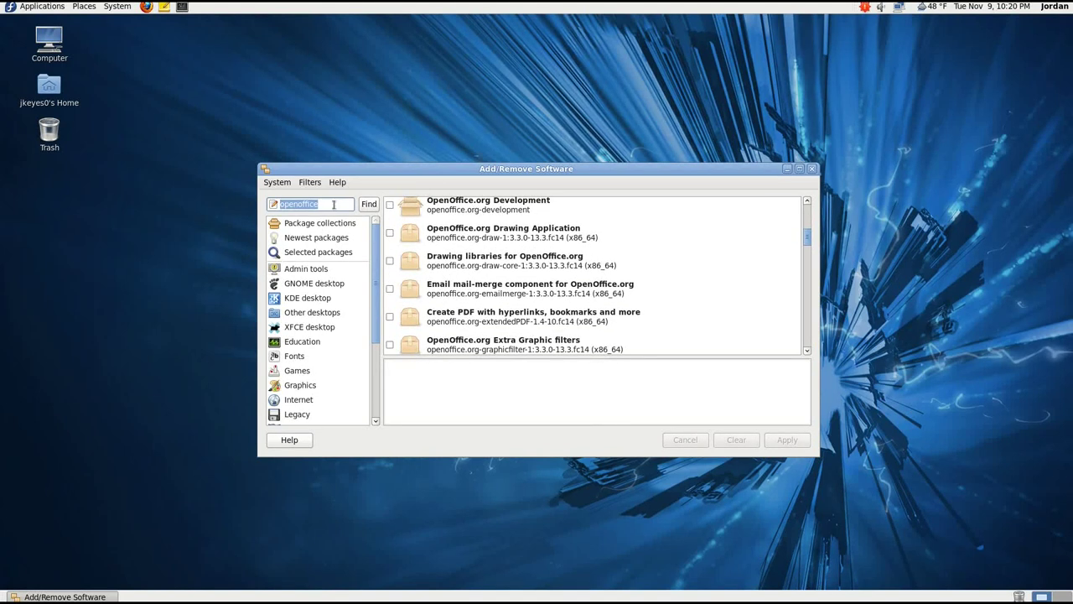
Search the packages for "libreoffice" and close Add/Remove Software
text(libreoffice)
click(369, 205)
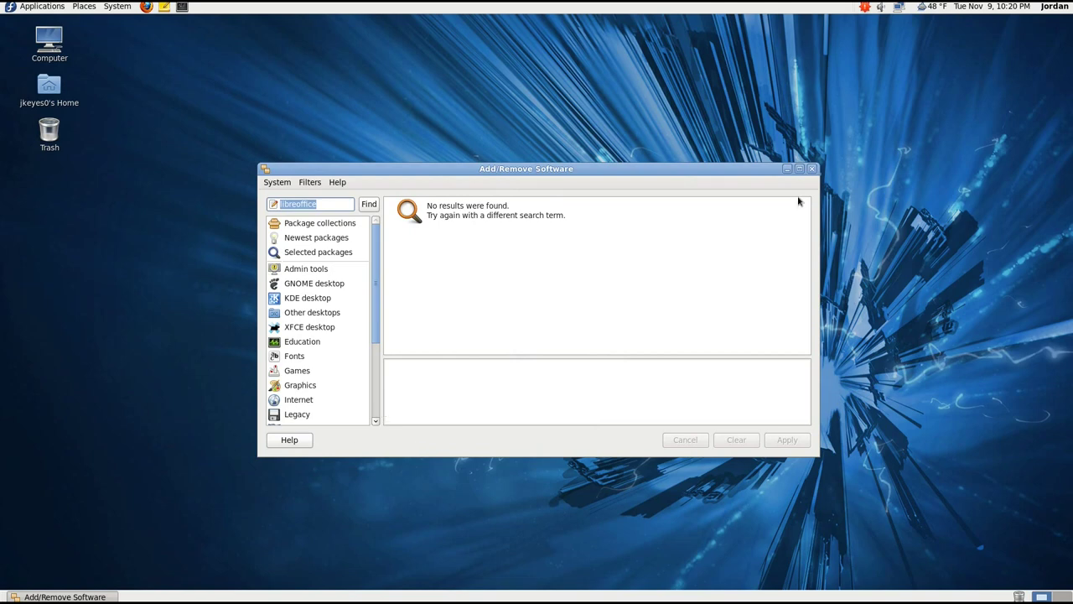
click(812, 168)
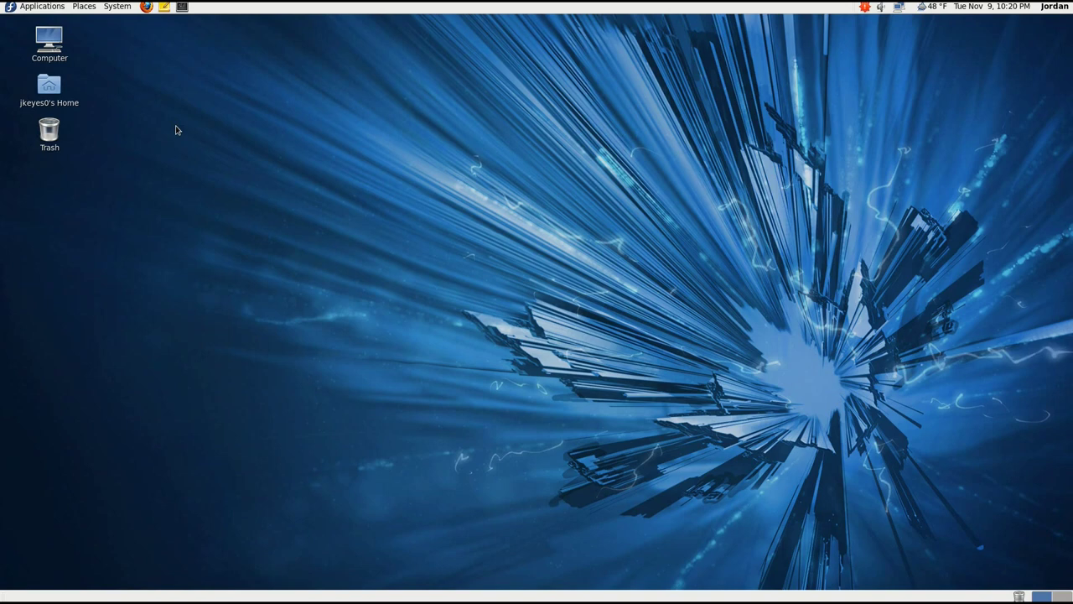
Look over the Sound & Video and System Tools applications, the Places shortcuts, and the available desktop preferences
click(42, 6)
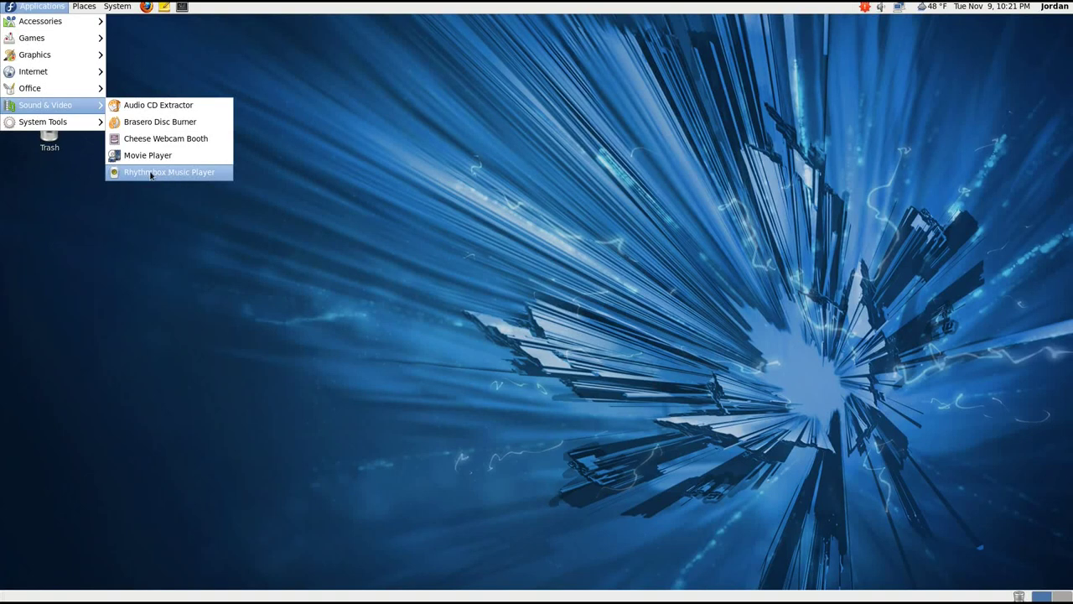
mouse_move(76, 120)
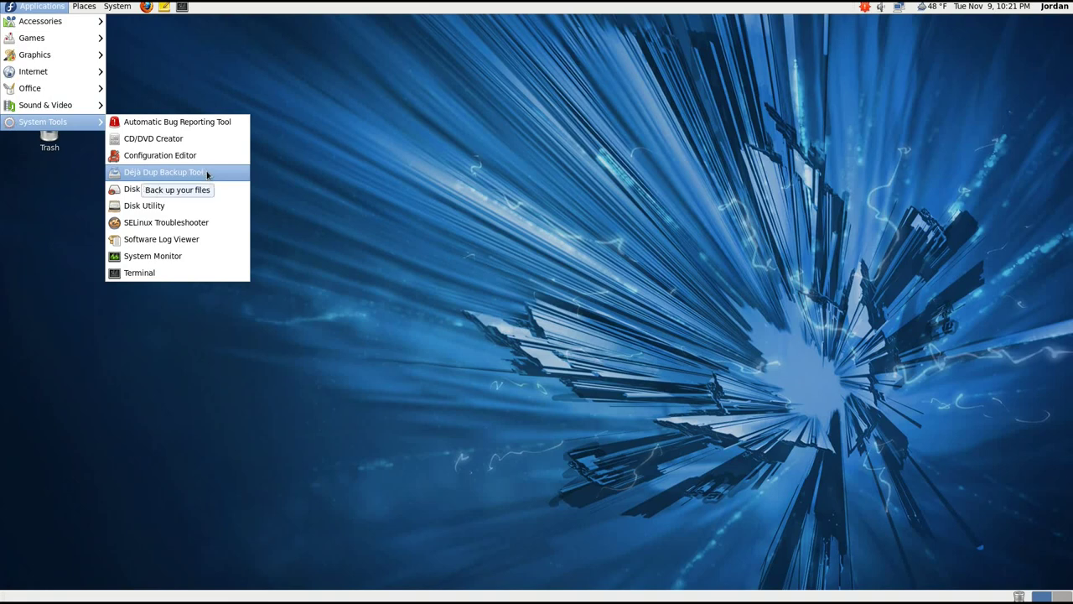
mouse_move(86, 12)
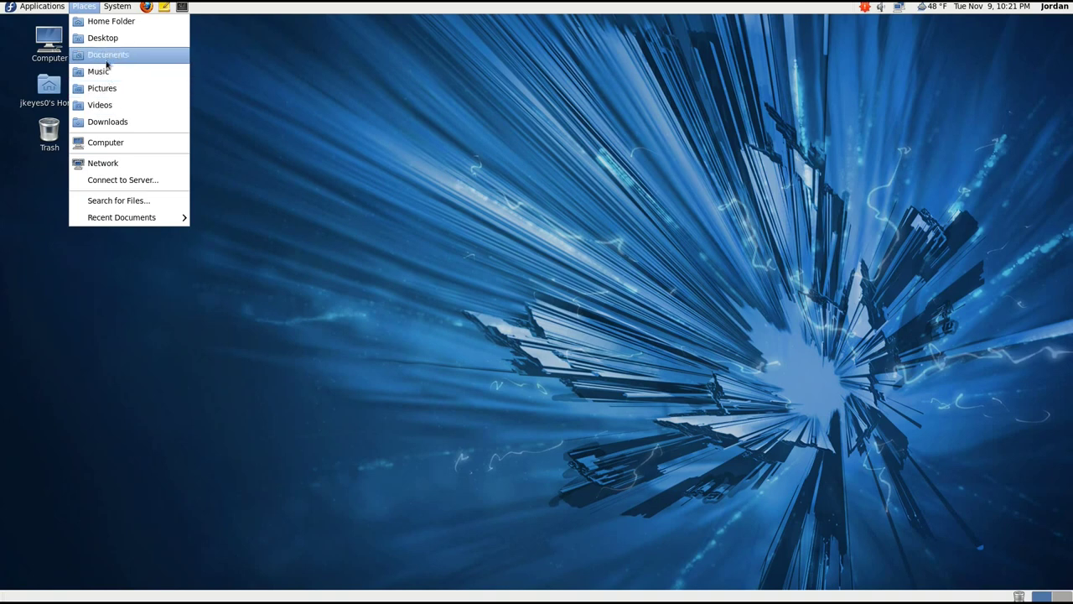
mouse_move(117, 6)
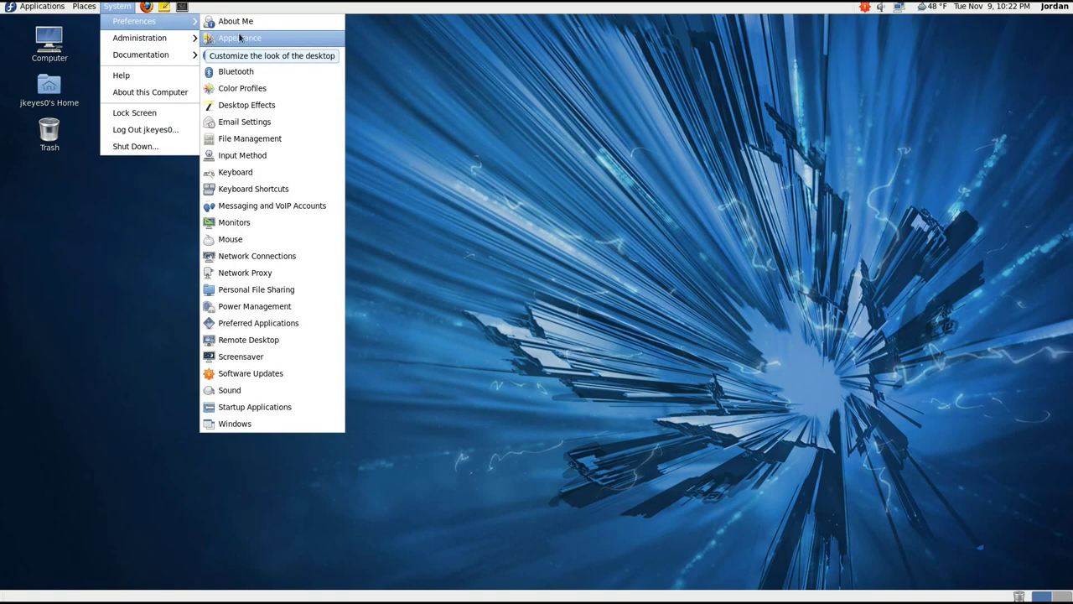
Launch the Firewall configuration tool, dismiss its startup notice, and authenticate with the root password
mouse_move(168, 43)
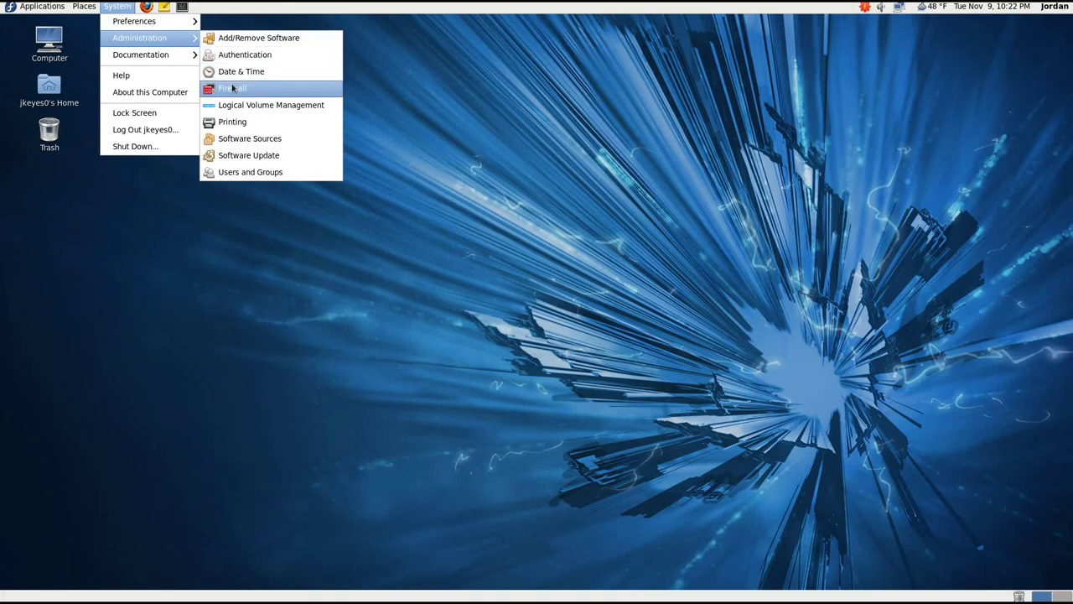
click(260, 95)
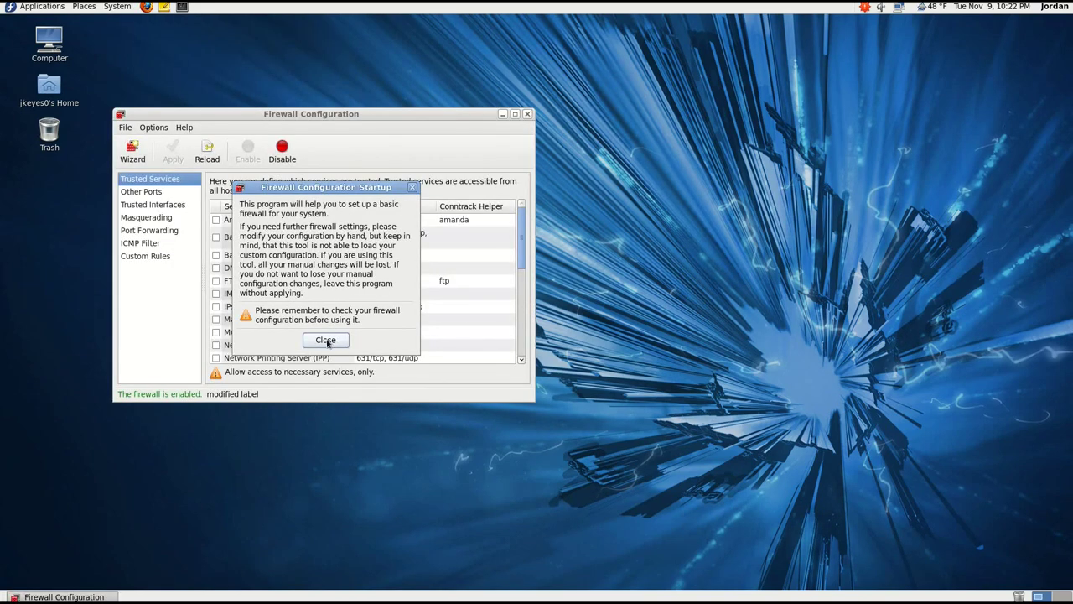
click(326, 339)
text(•)
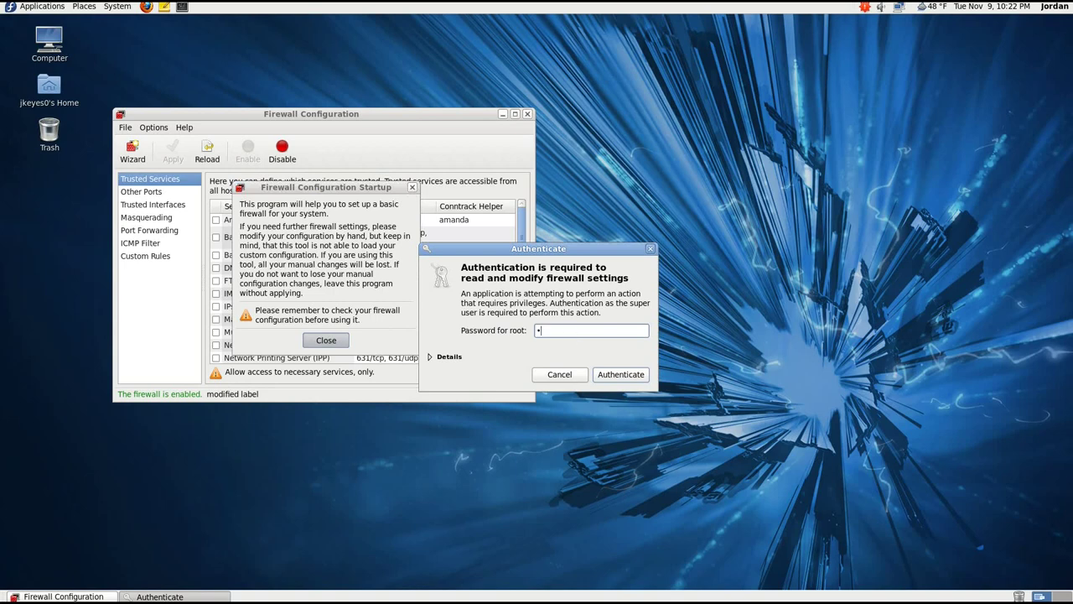
text(••••••)
key(Return)
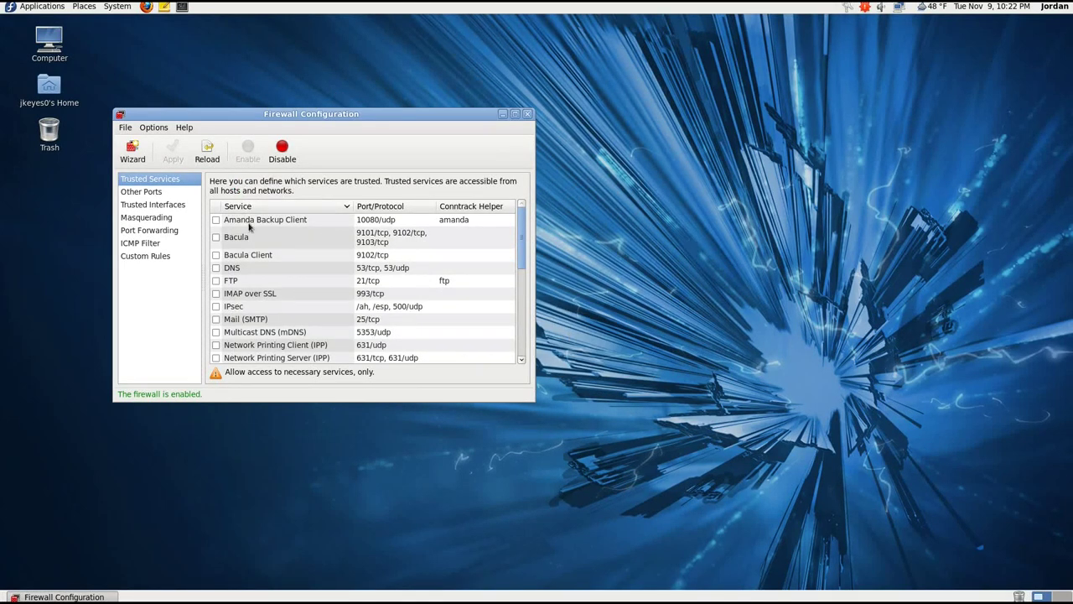
Review the firewall's trusted services, view and cancel the configuration wizard, and close Firewall Configuration
scroll(256, 252, down, 5)
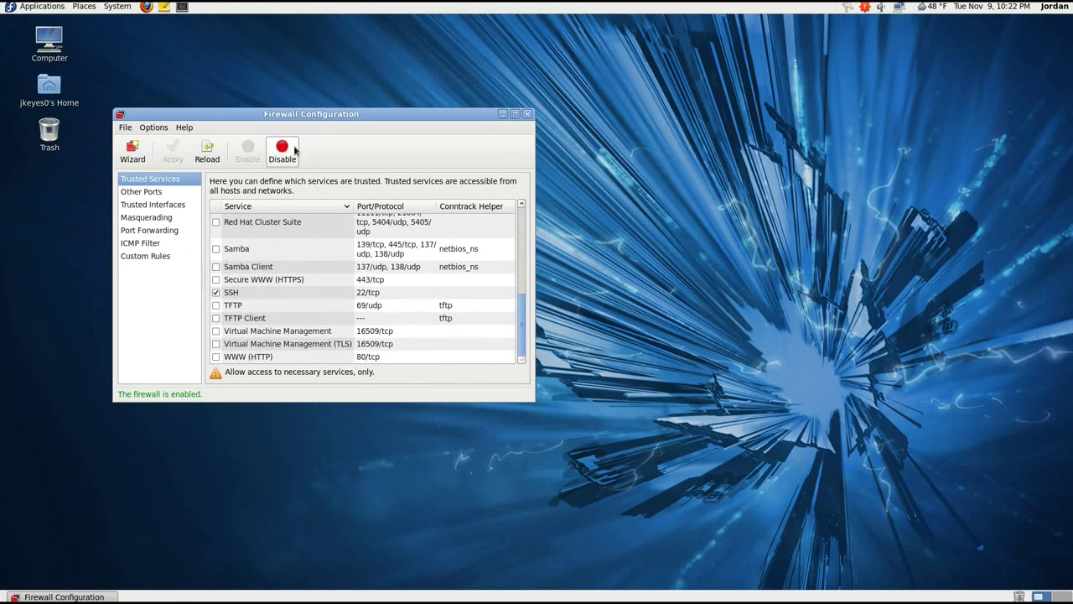
click(140, 161)
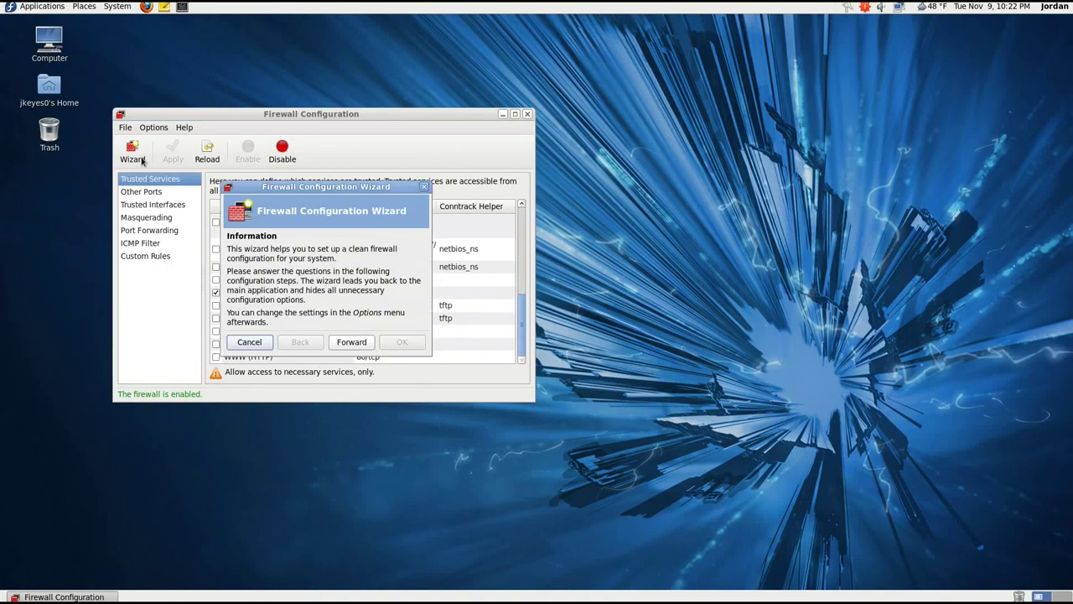
click(254, 341)
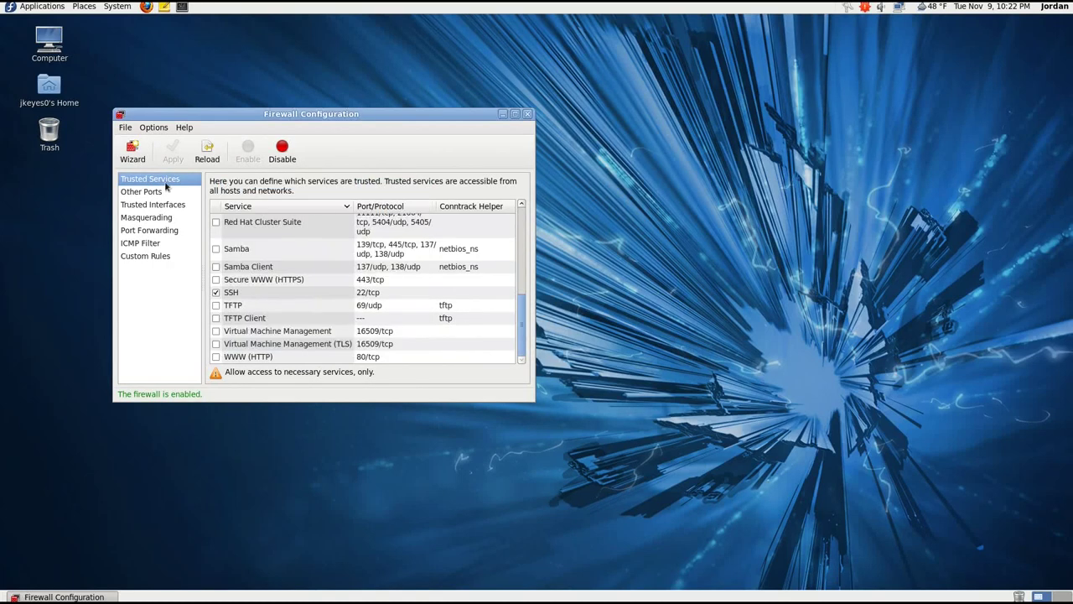
click(527, 116)
Launch Logical Volume Management with the root password, view the volume group layout, and close it
click(117, 6)
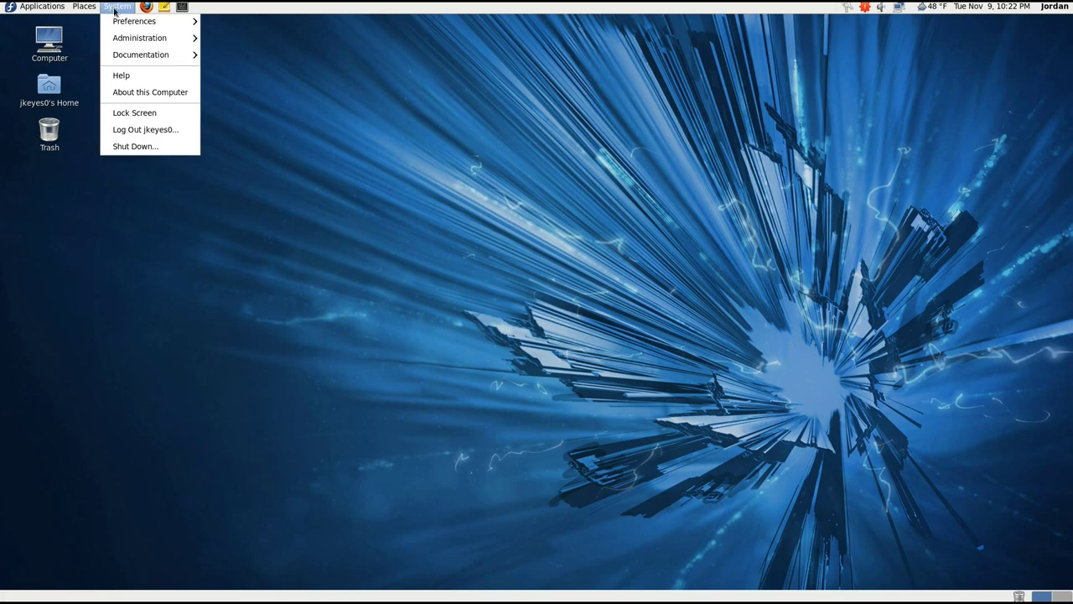
mouse_move(115, 28)
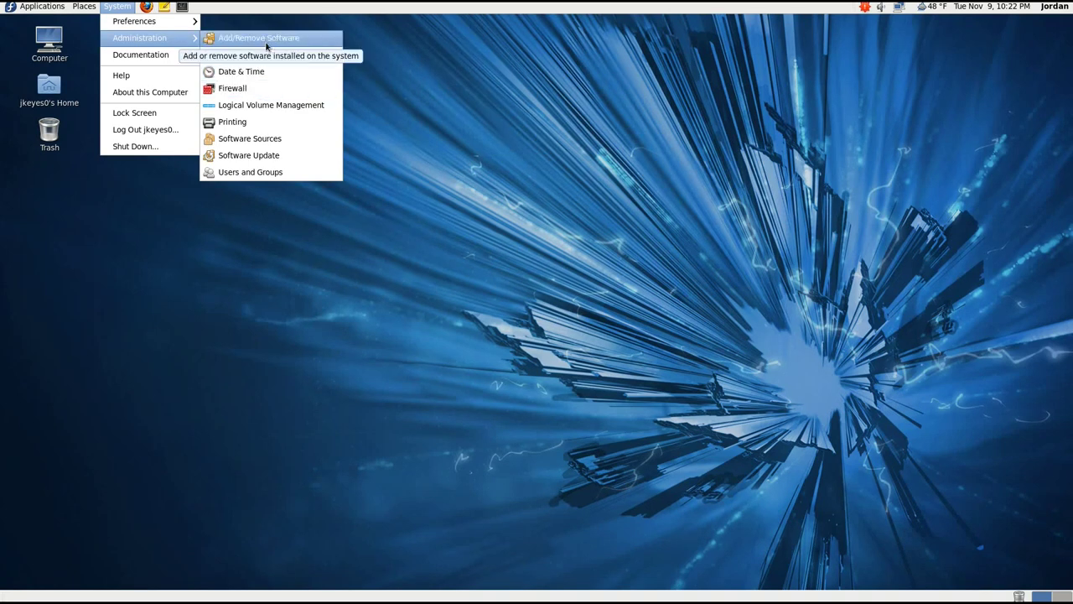
click(270, 106)
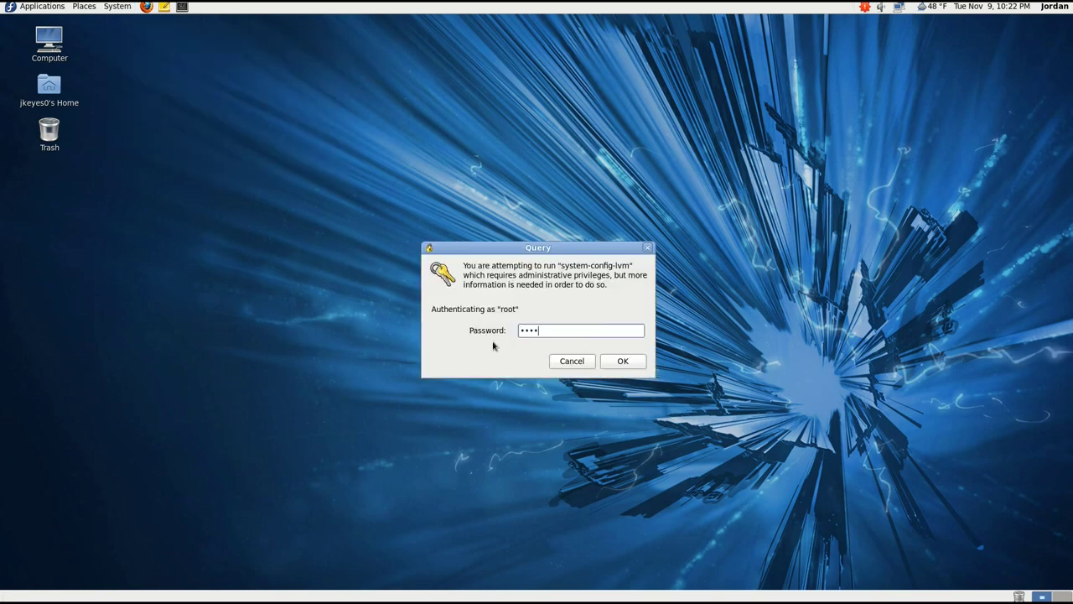
key(Return)
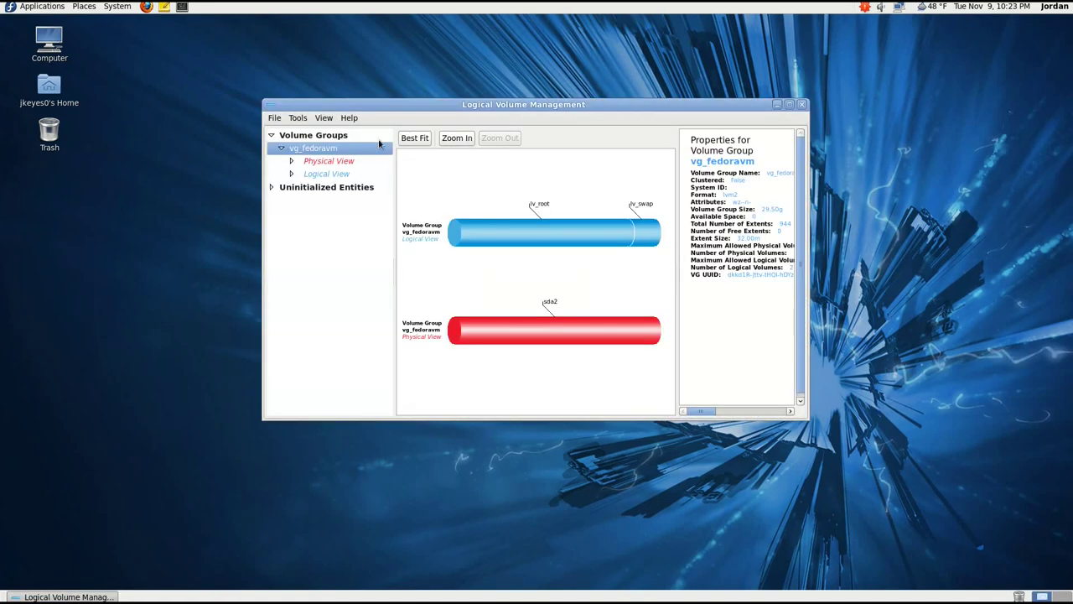
click(801, 104)
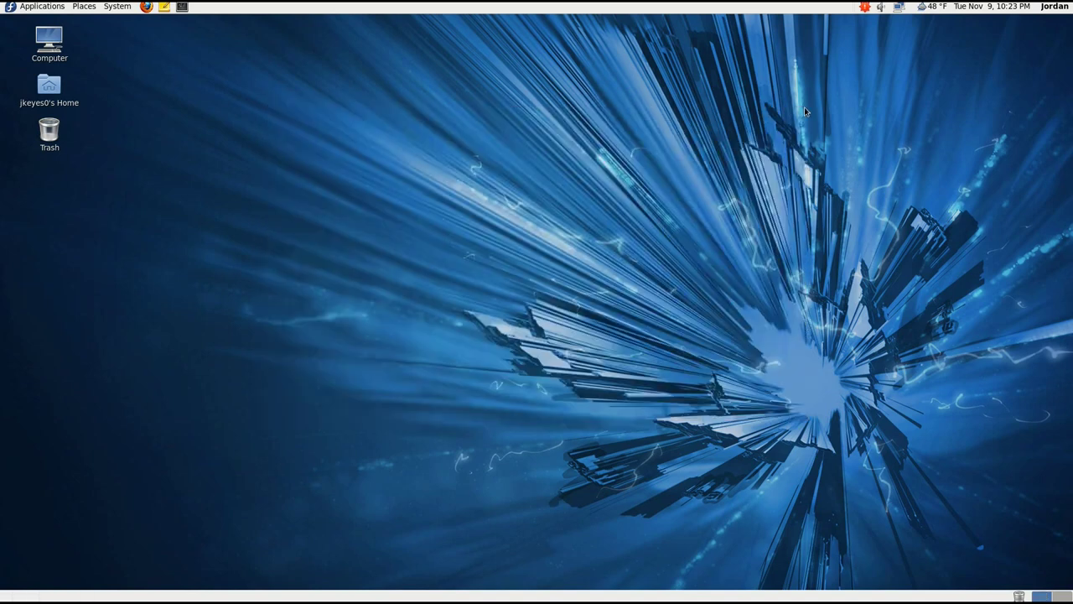
Look over the remaining system administration tools, including Software Sources, Software Update, and Users and Groups
click(117, 7)
mouse_move(138, 38)
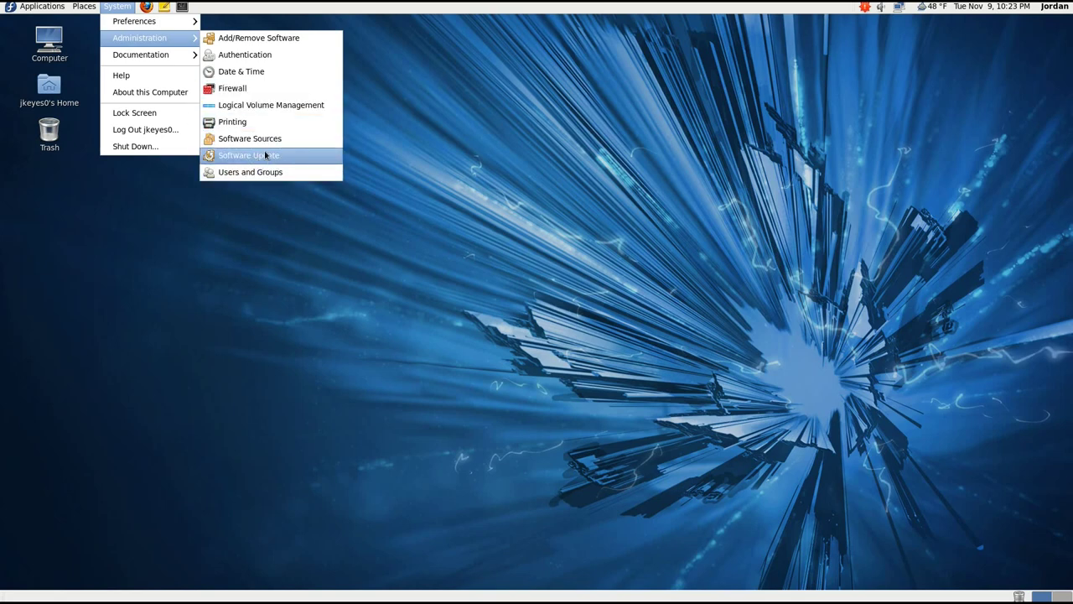
mouse_move(175, 58)
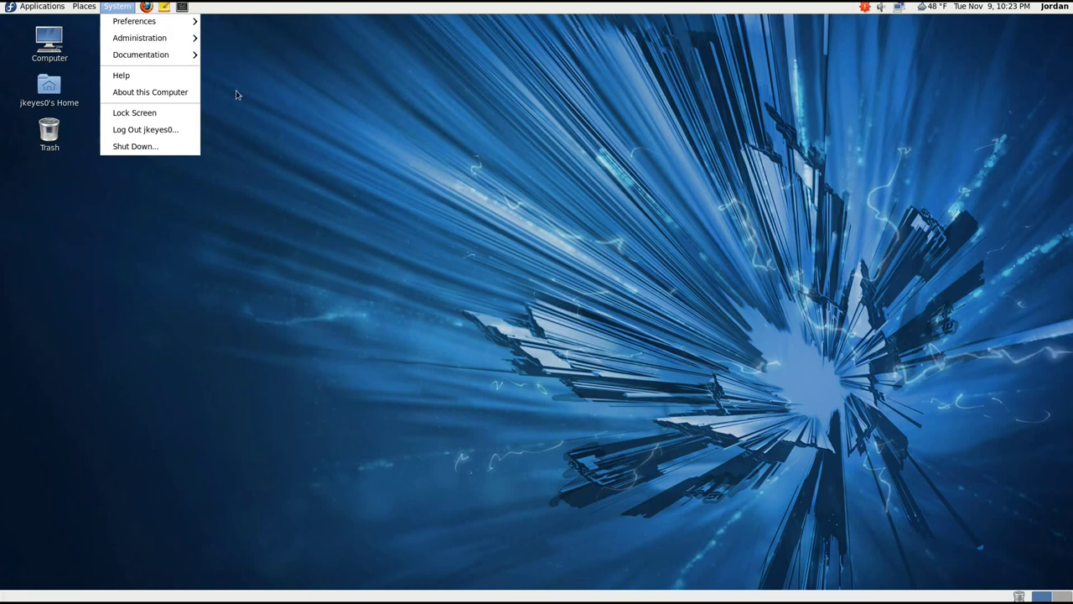
Check the computer's system information, running processes and resource graphs in System Monitor, and close it
click(171, 94)
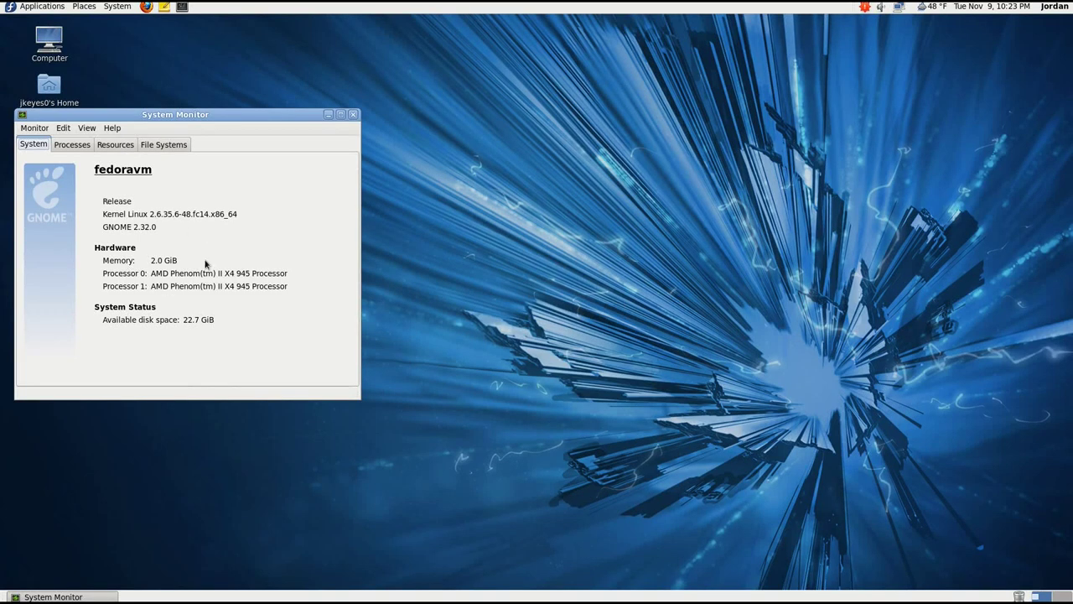
click(70, 145)
click(108, 148)
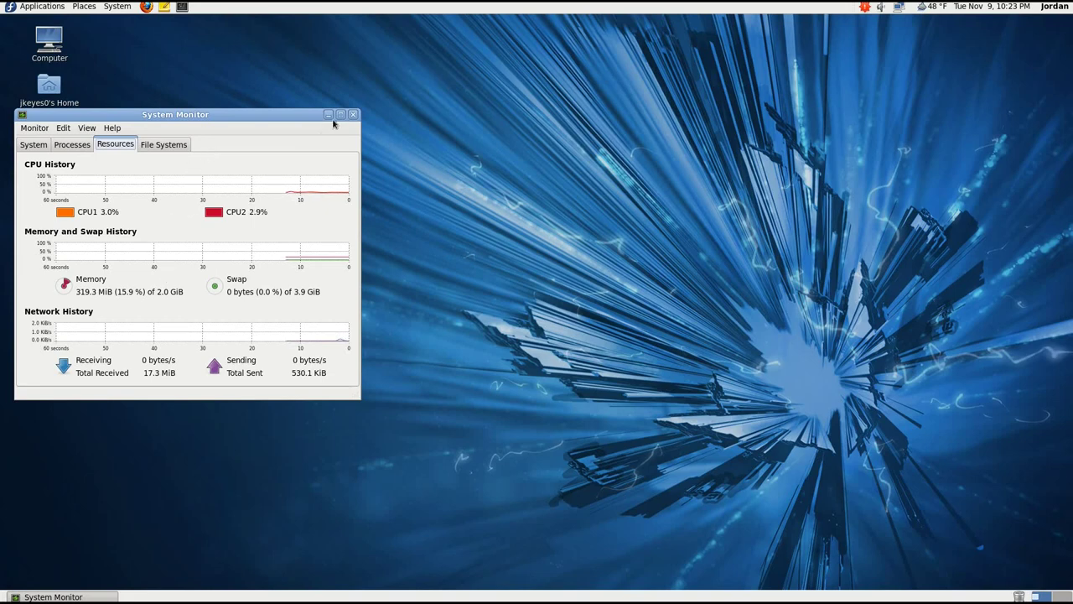
click(353, 114)
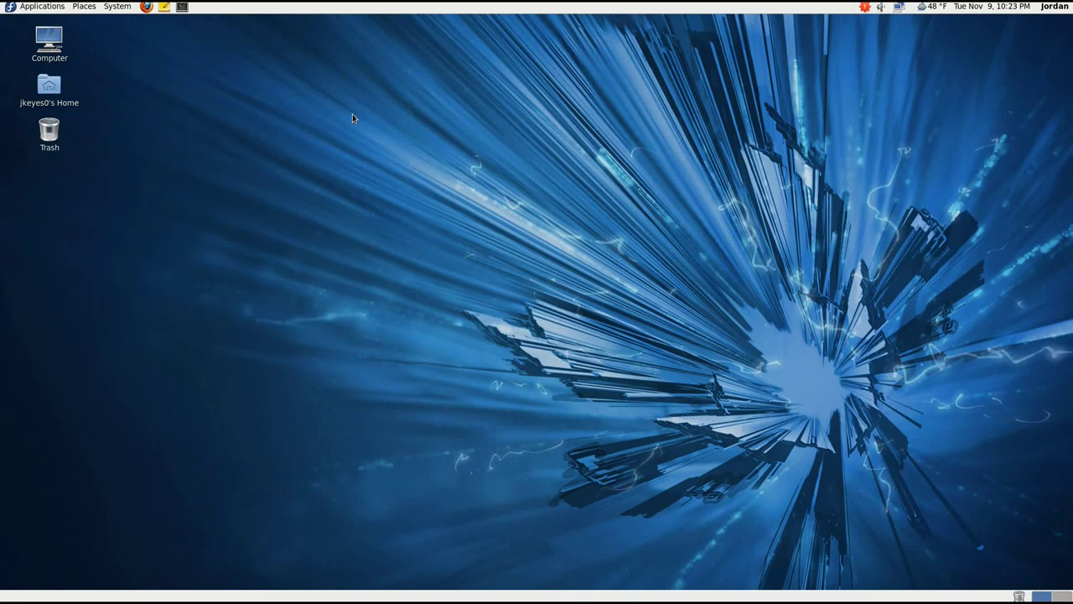
Open the desktop background settings, move the dialog aside, and look through the available wallpapers
right_click(353, 118)
click(392, 209)
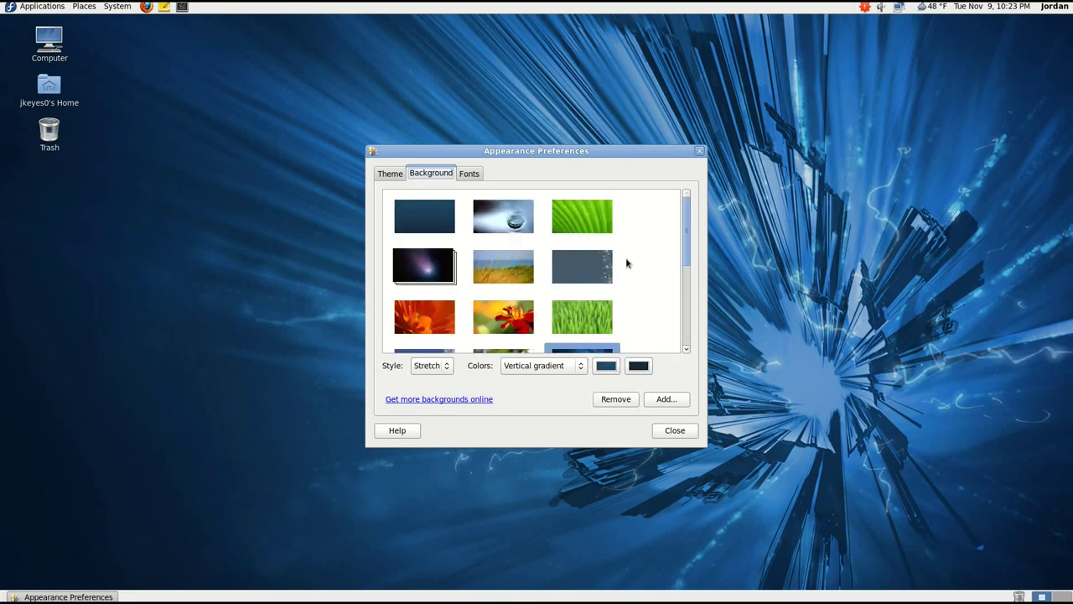
scroll(628, 261, down, 3)
drag(599, 150, 529, 135)
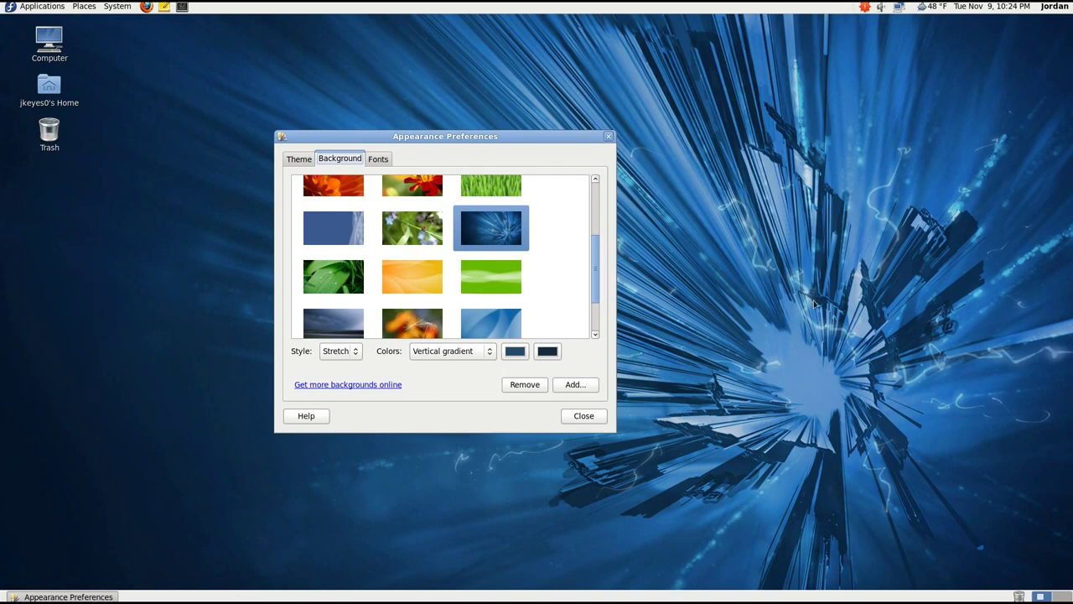
scroll(549, 262, up, 5)
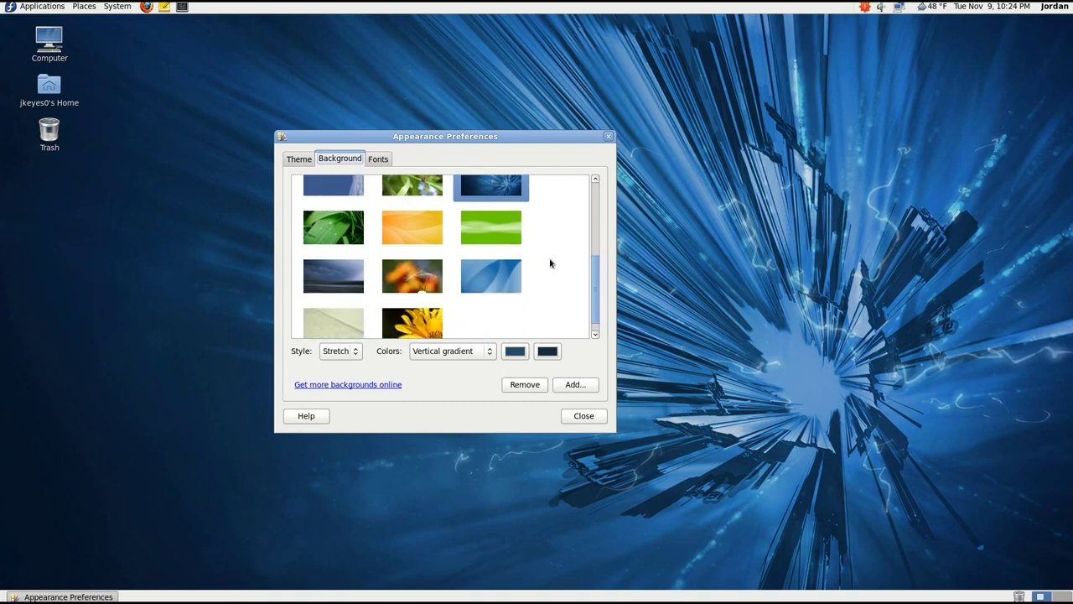
Finish viewing the wallpapers, look through the available desktop themes, and close the appearance preferences
scroll(503, 231, down, 5)
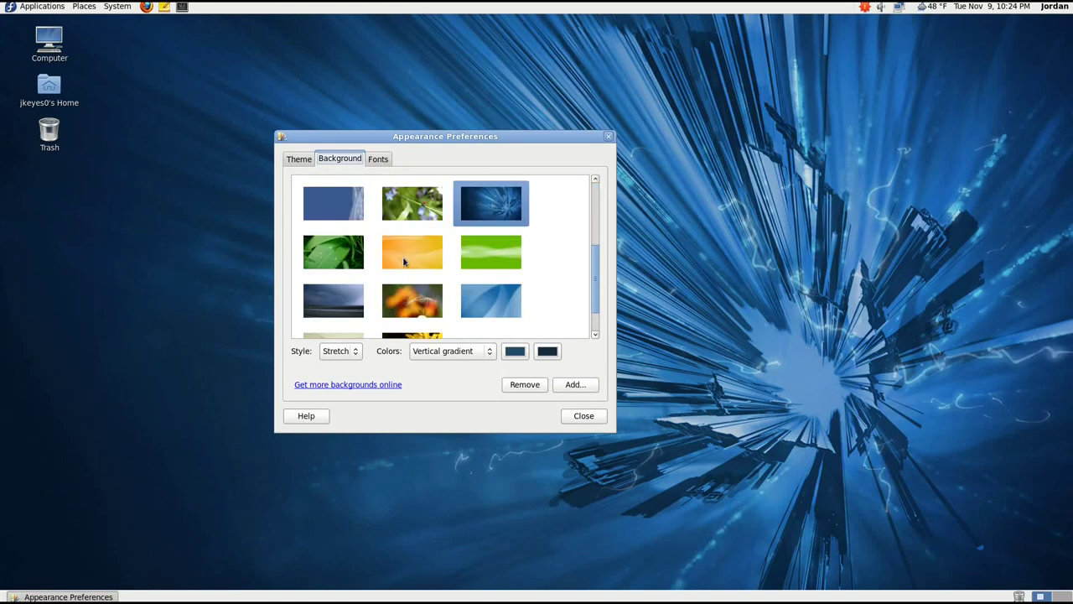
click(306, 162)
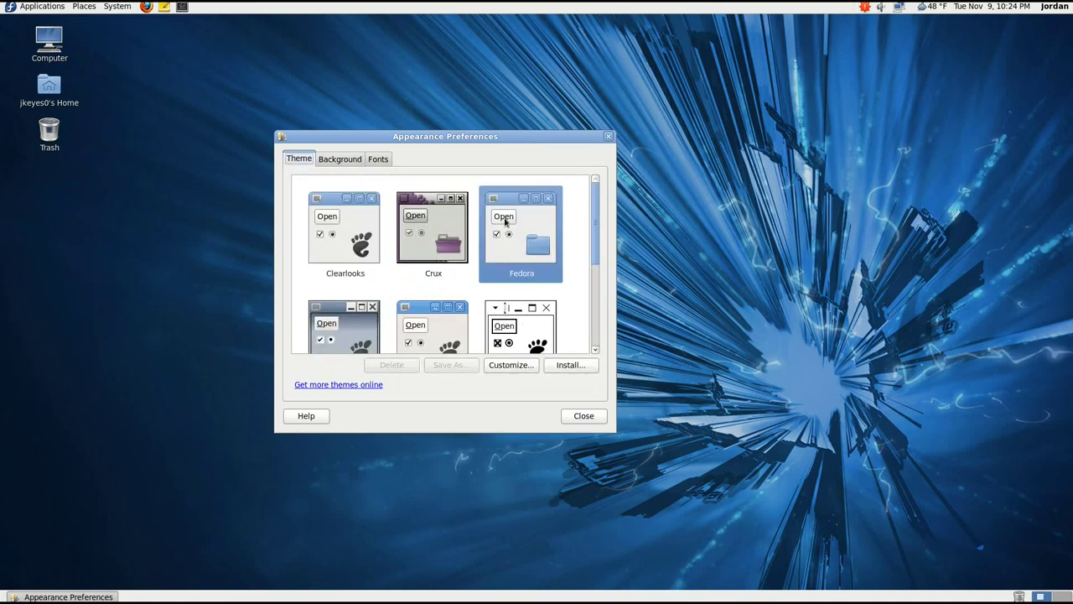
scroll(531, 261, down, 1)
scroll(532, 262, down, 5)
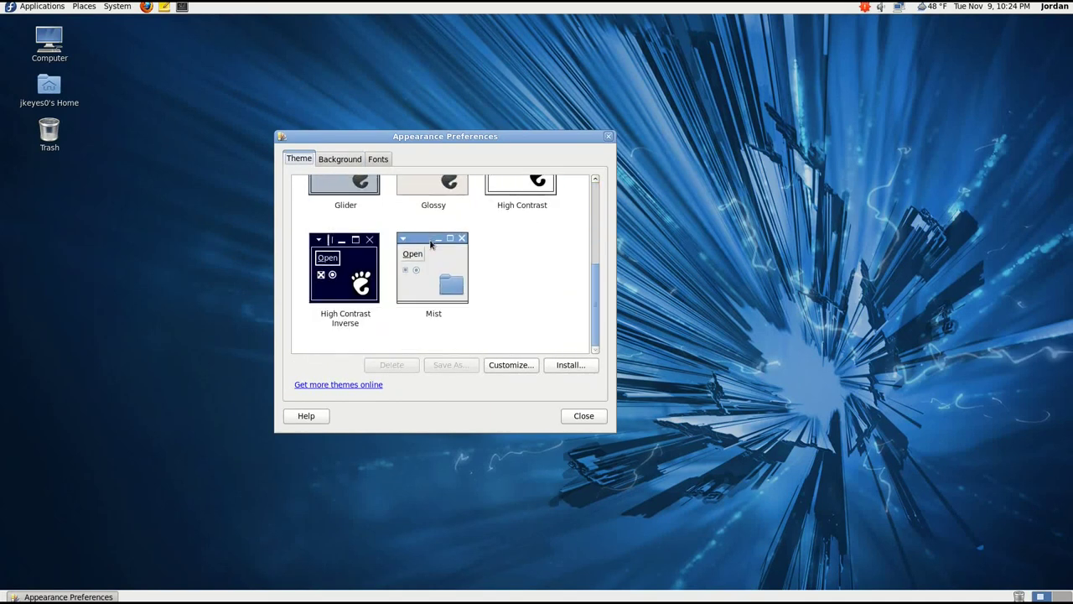
scroll(554, 289, up, 6)
scroll(496, 309, down, 5)
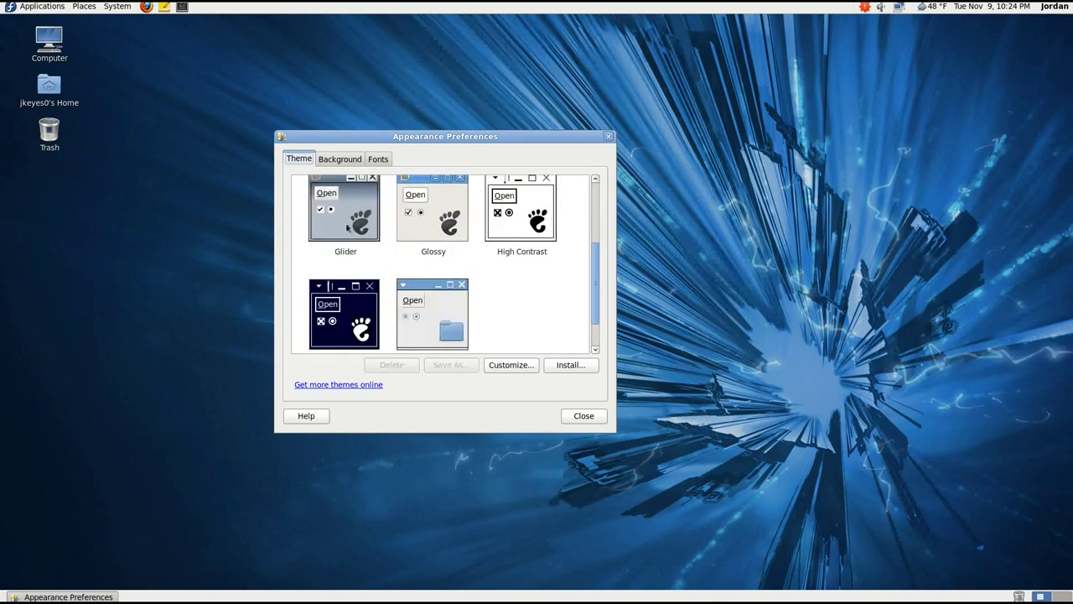
scroll(496, 308, up, 5)
click(587, 416)
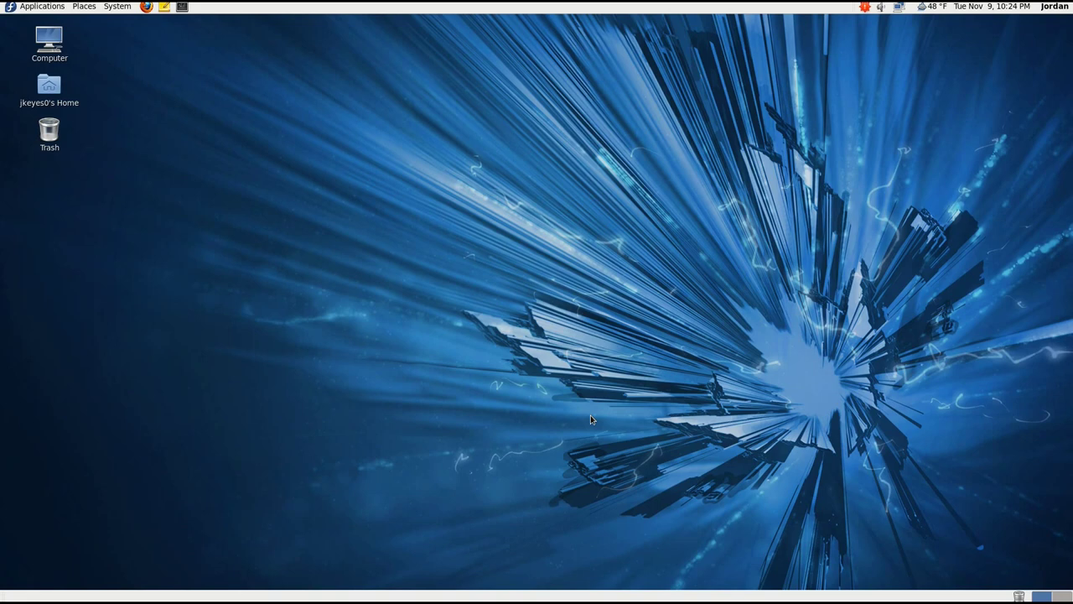
Launch Add/Remove Software, search the packages for "nvidia", and close the package manager
click(128, 9)
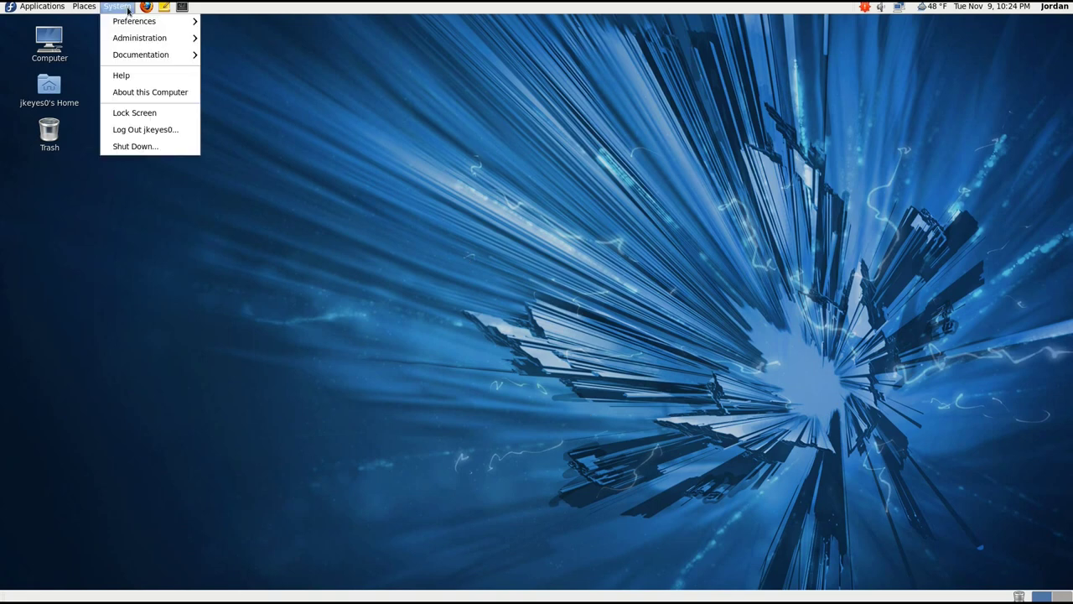
mouse_move(139, 38)
click(252, 37)
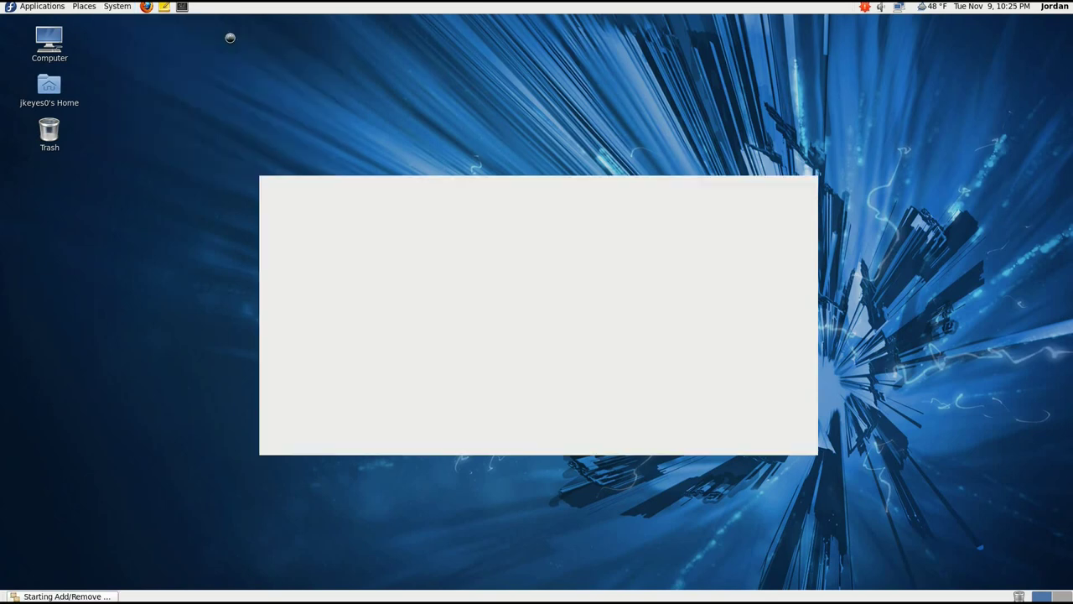
text(nvidia)
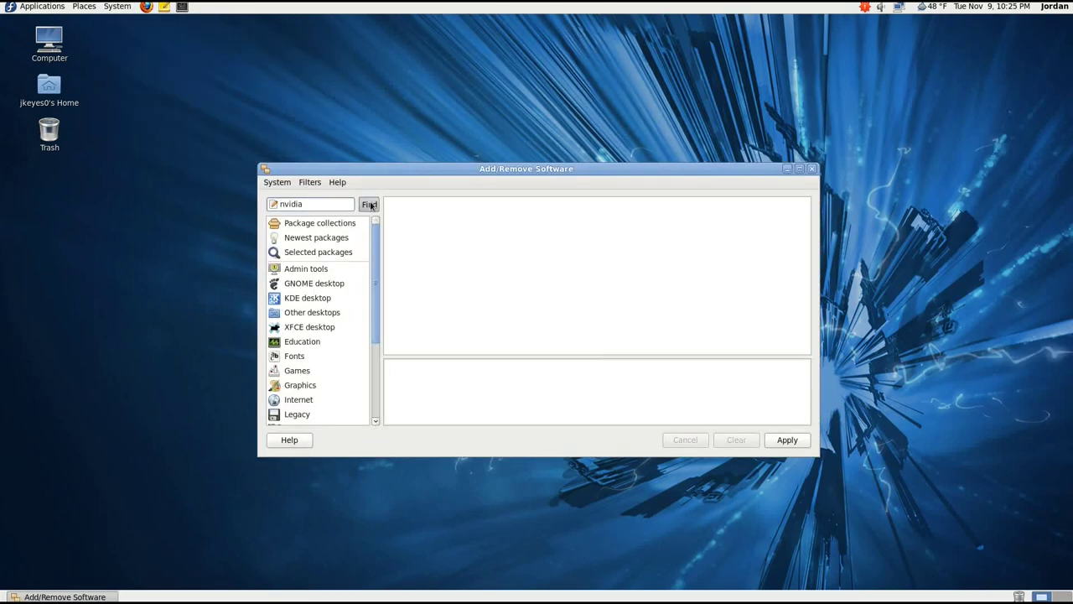
click(370, 204)
click(812, 169)
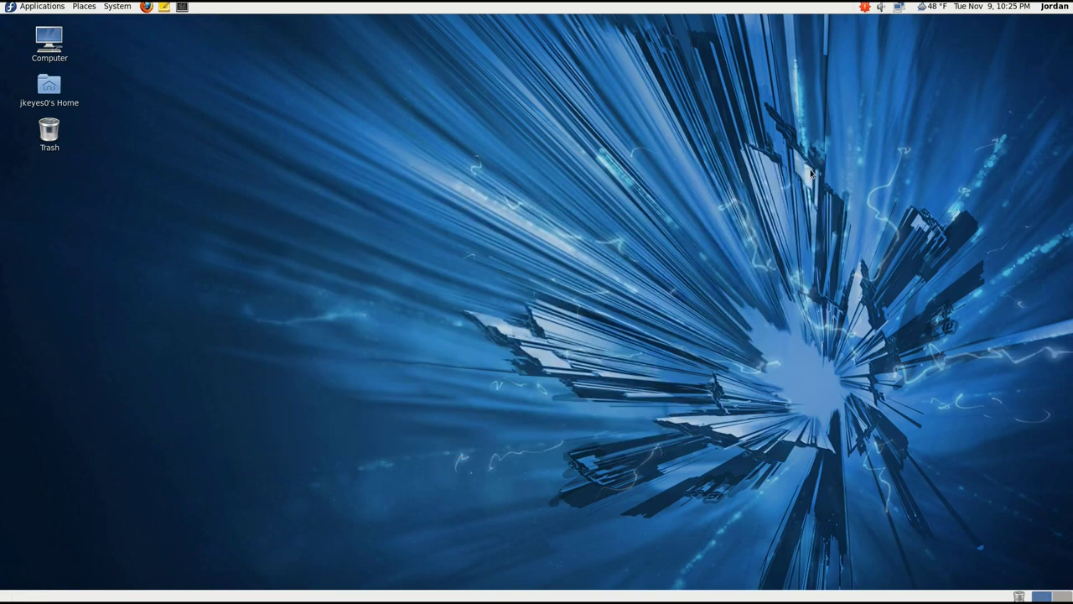
Switch to Firefox and load youtube.com
click(146, 7)
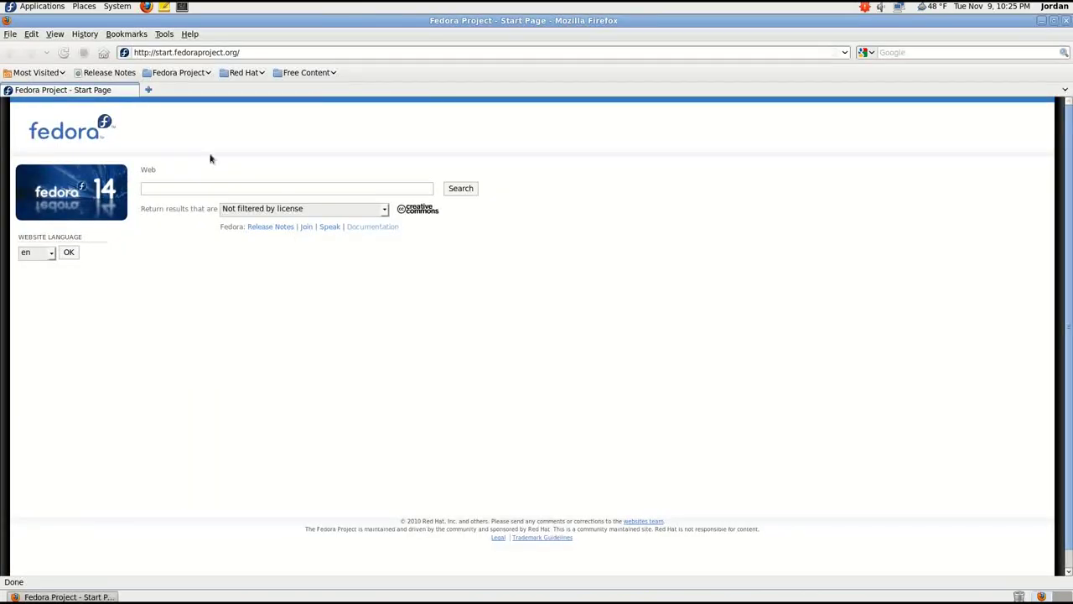
click(186, 52)
text(yout)
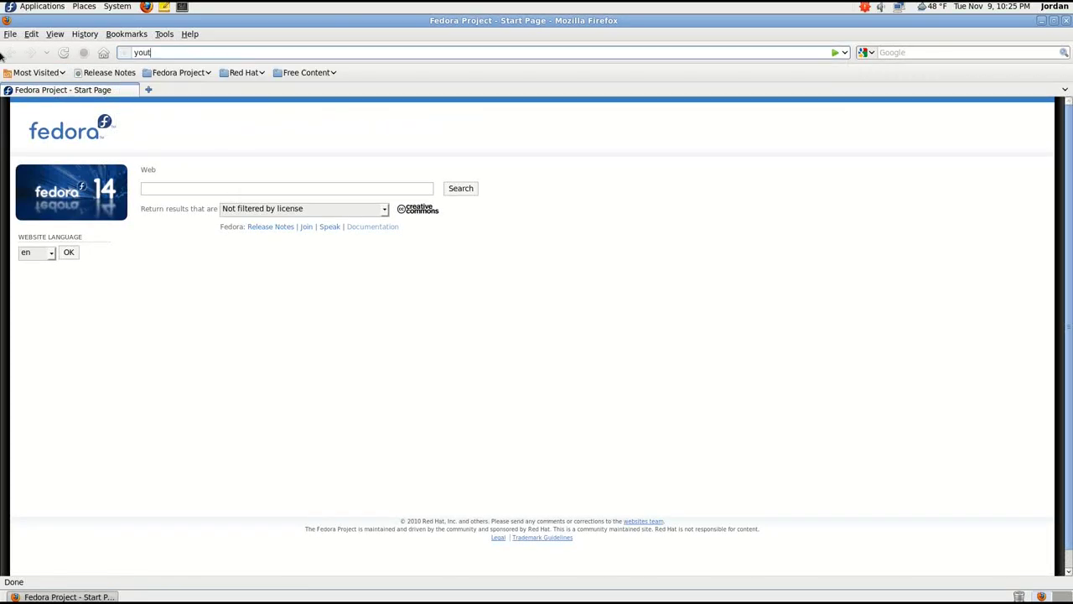
text(ube.com)
key(Return)
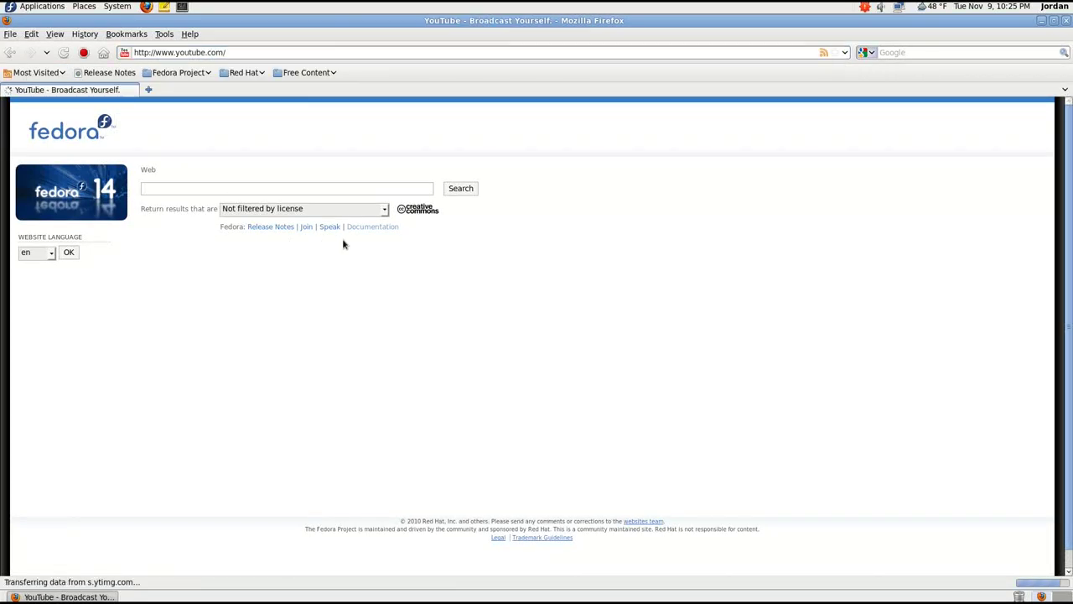
Look over the YouTube home page from its banner to the featured videos, and close the browser
scroll(345, 236, down, 15)
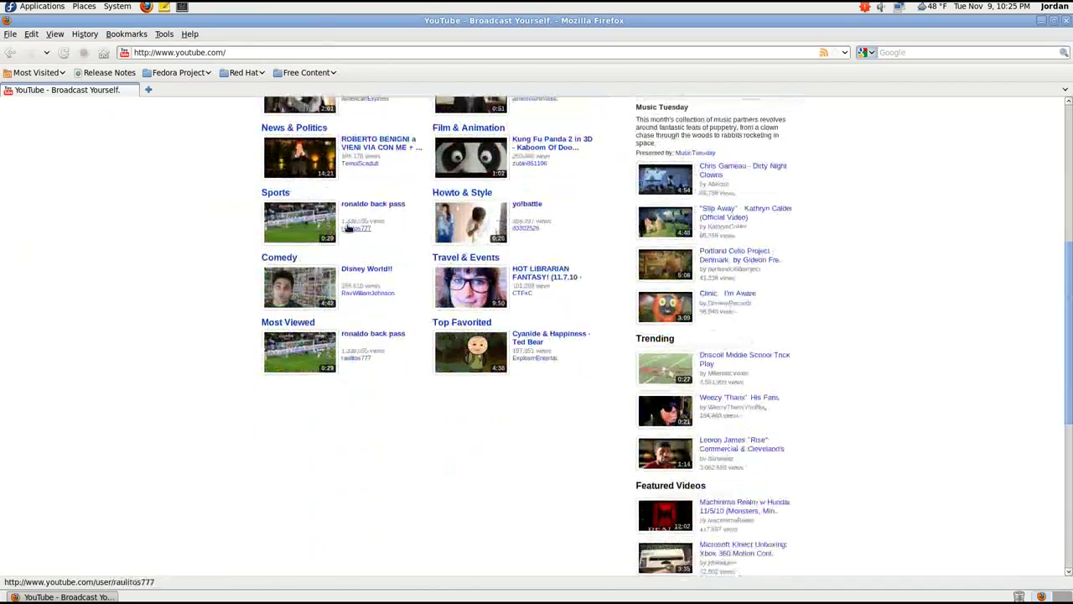
scroll(349, 228, up, 15)
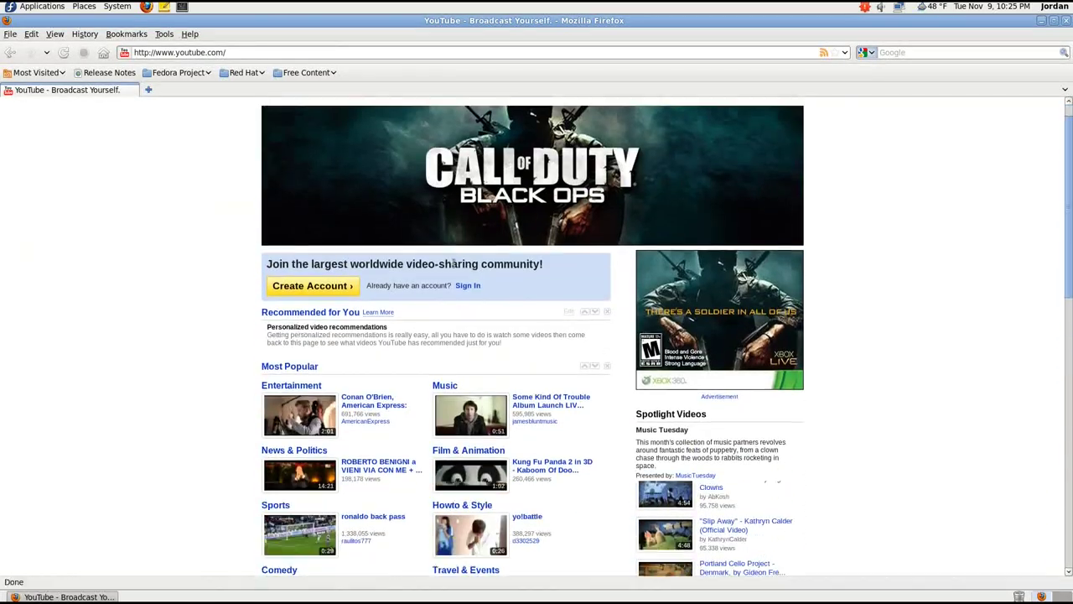
scroll(453, 265, down, 5)
scroll(580, 364, down, 8)
scroll(599, 362, up, 12)
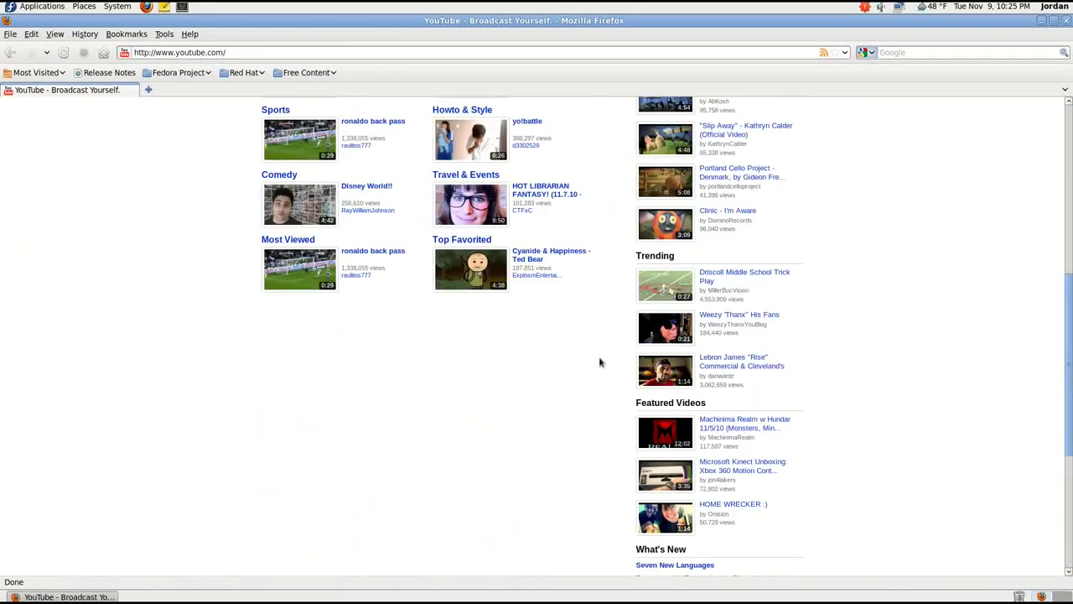
scroll(599, 362, up, 2)
click(1065, 20)
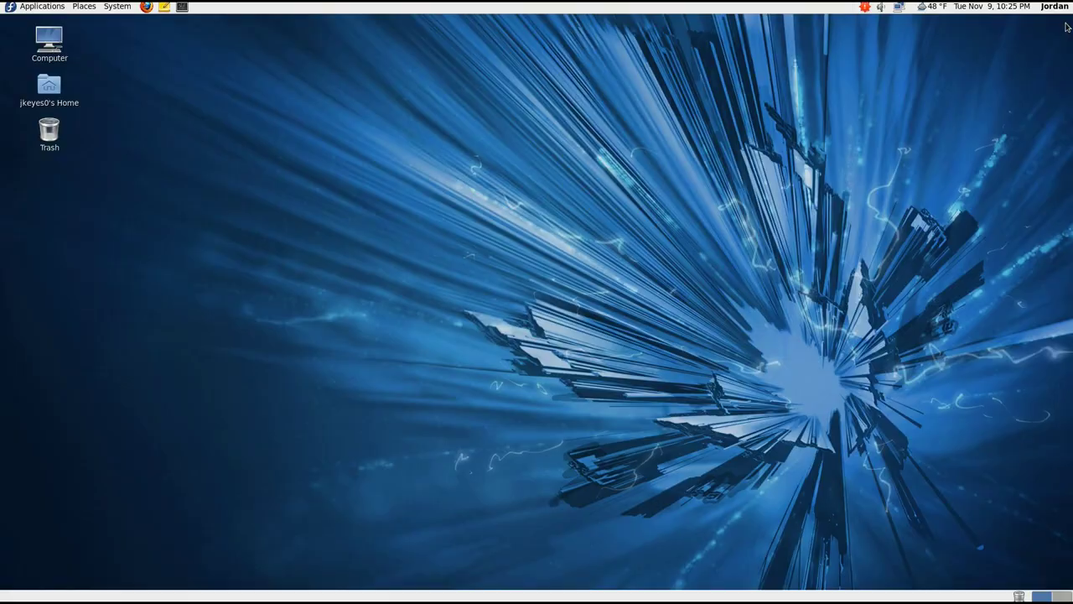